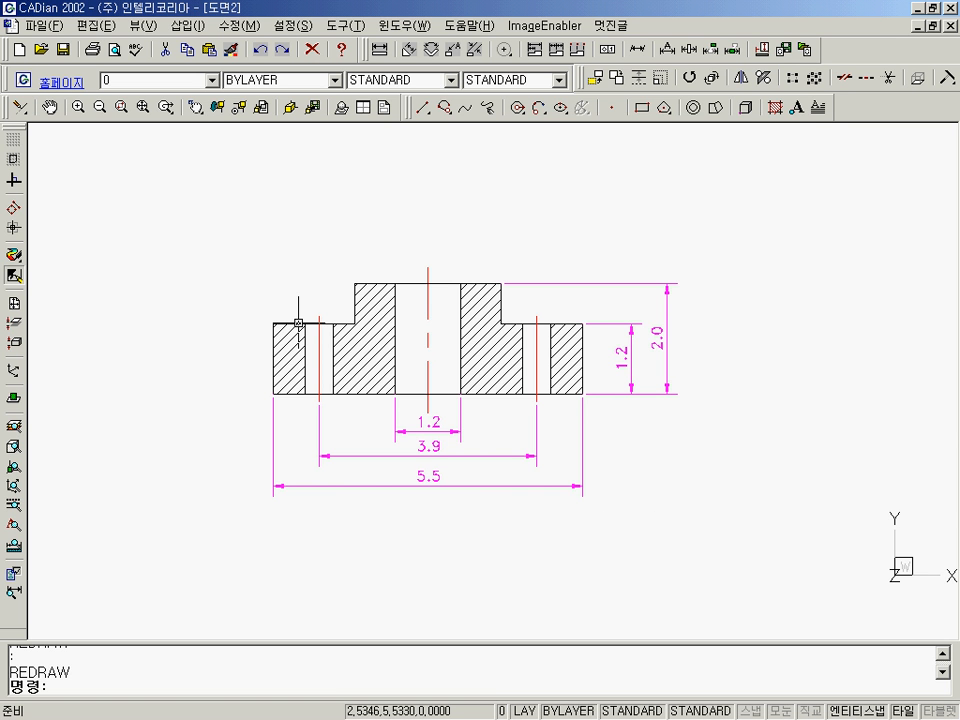
# Turn off the dim layer in the layer settings and return to the drawing.
pyautogui.write('la')
pyautogui.press('Return')
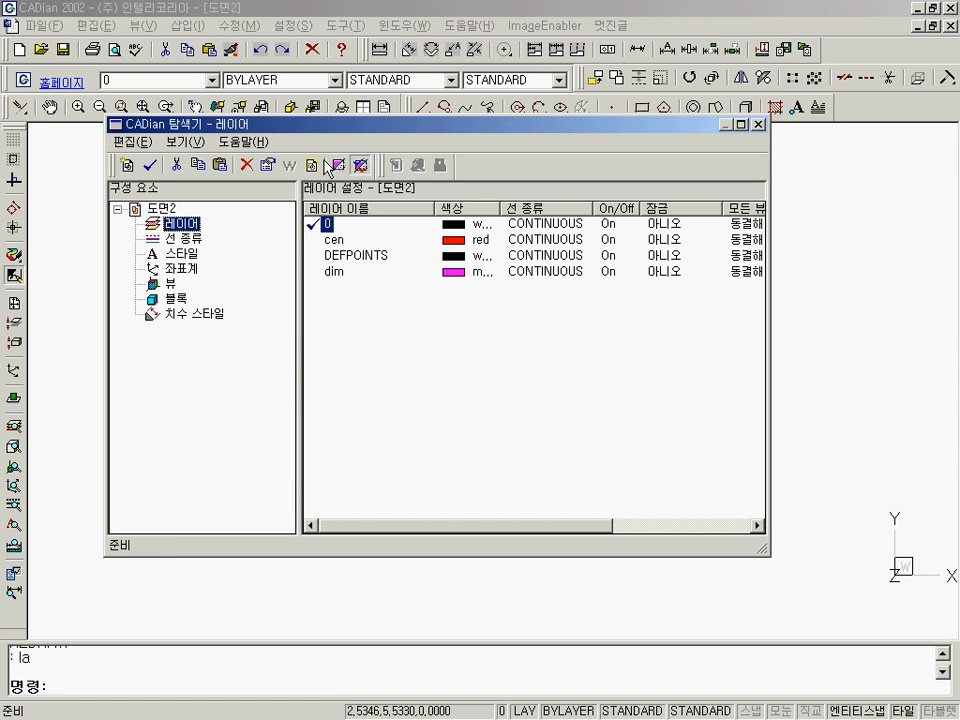
pyautogui.click(344, 242)
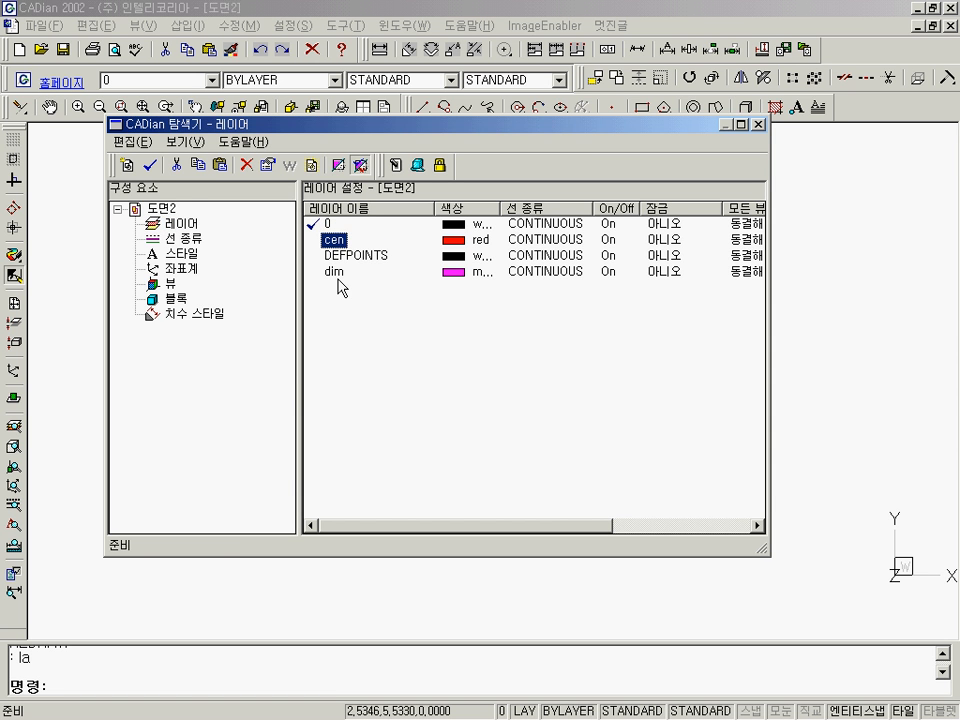
pyautogui.click(334, 272)
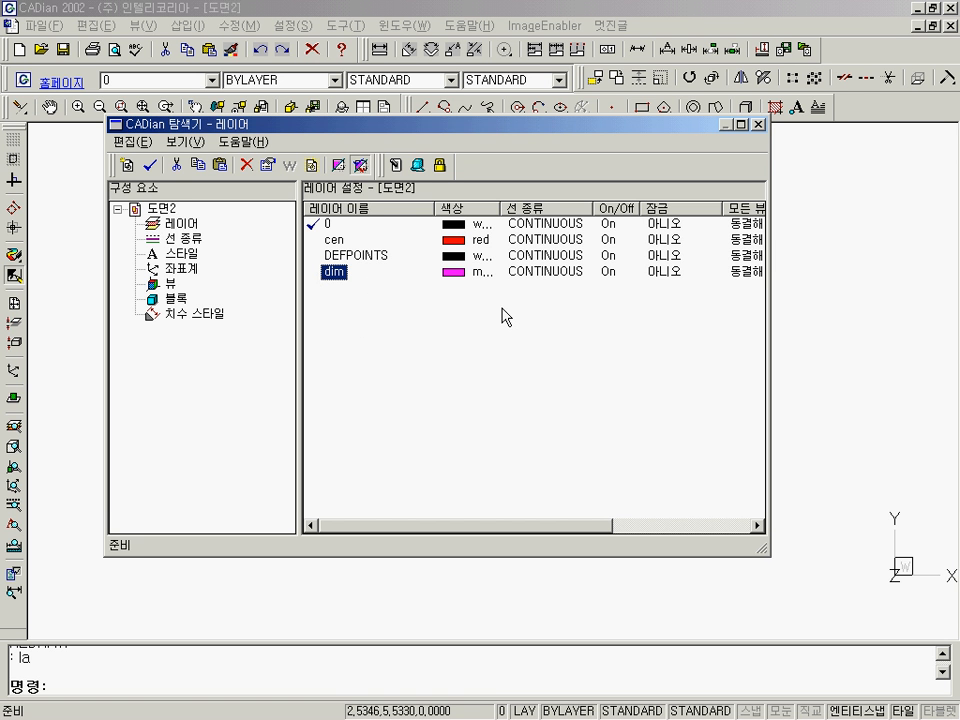
pyautogui.click(609, 273)
pyautogui.click(758, 125)
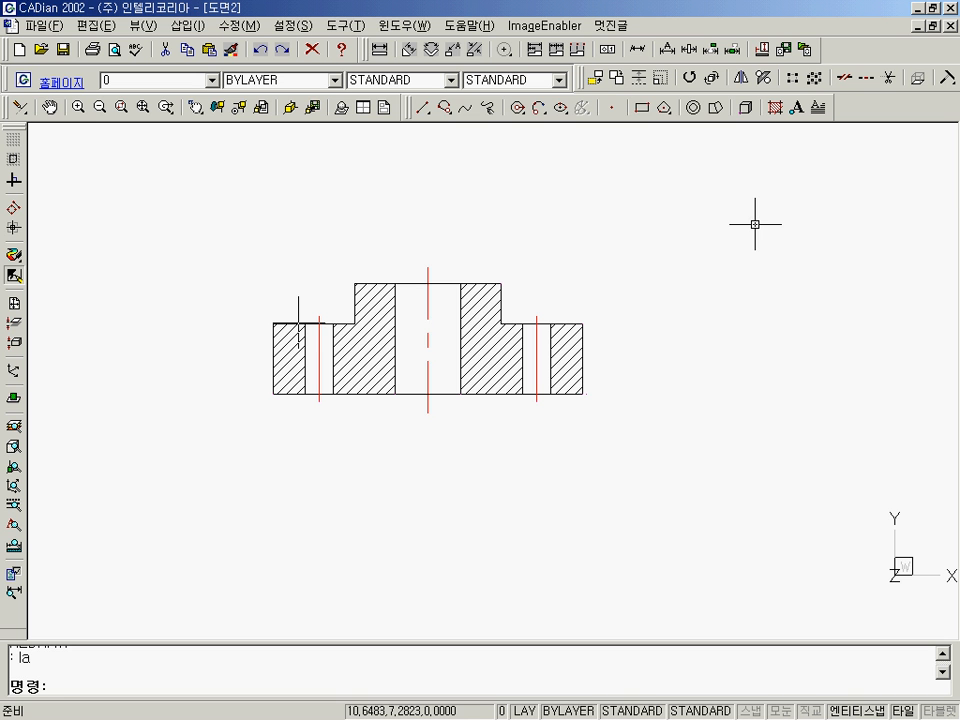
# Turn the DIM layer back on in the layer settings and return to the drawing.
pyautogui.write('la')
pyautogui.press('Return')
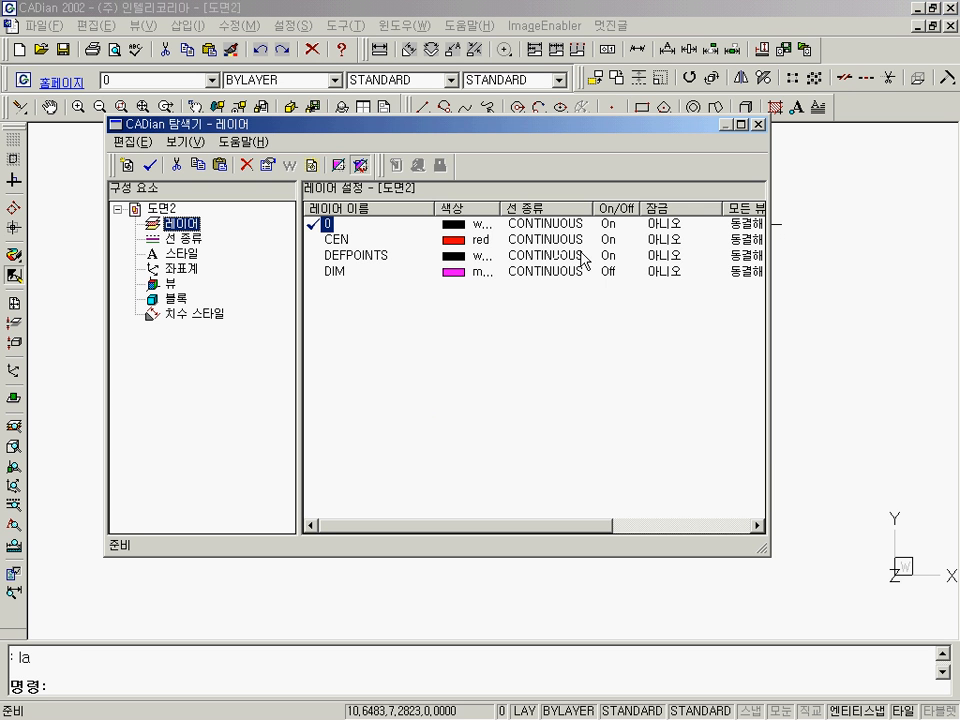
pyautogui.click(607, 272)
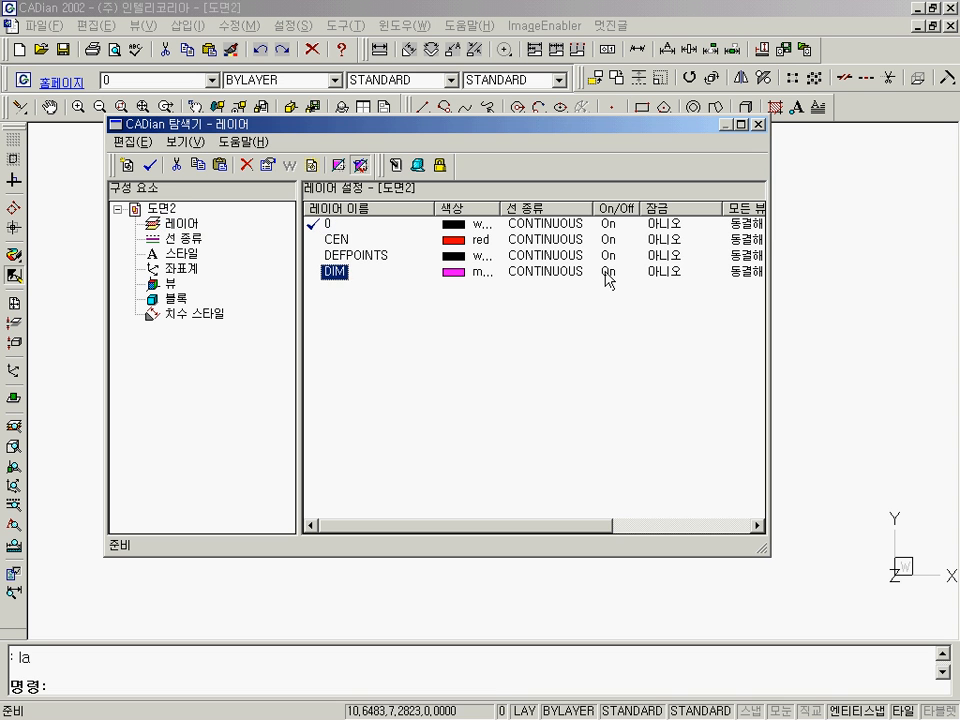
pyautogui.click(758, 124)
# Freeze the CEN layer in all viewports and return to the drawing.
pyautogui.press('Return')
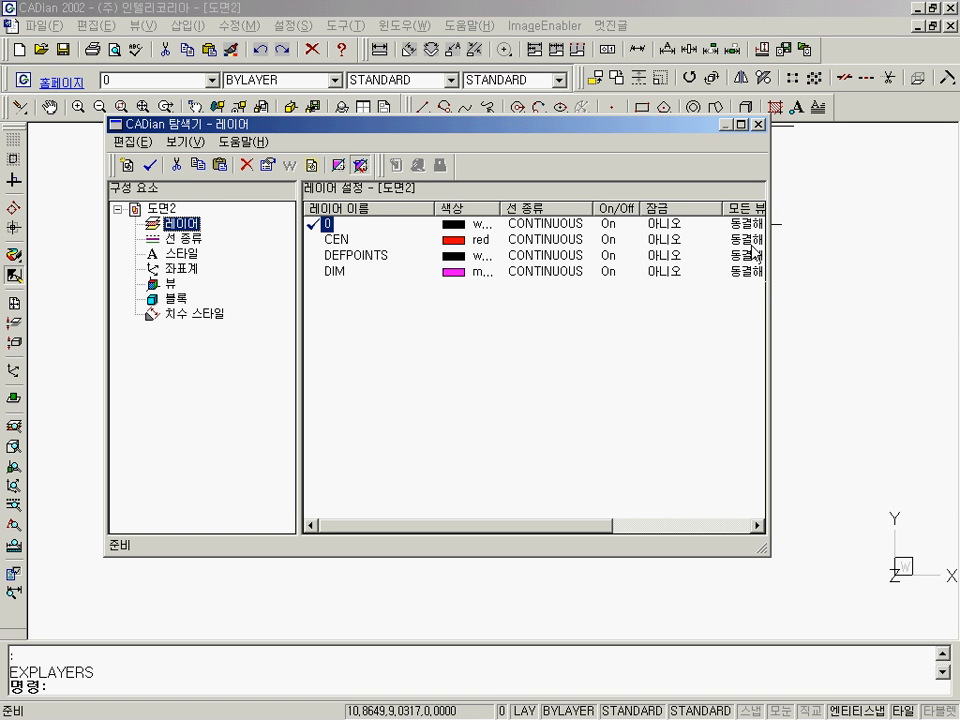
pyautogui.click(752, 240)
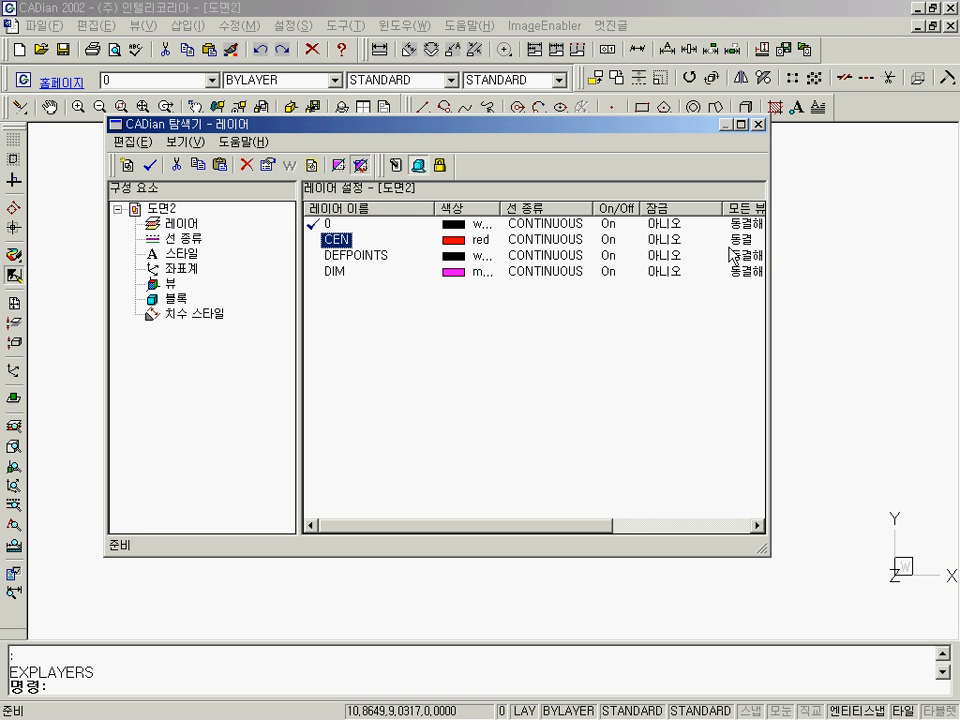
pyautogui.moveTo(766, 545); pyautogui.dragTo(898, 560)
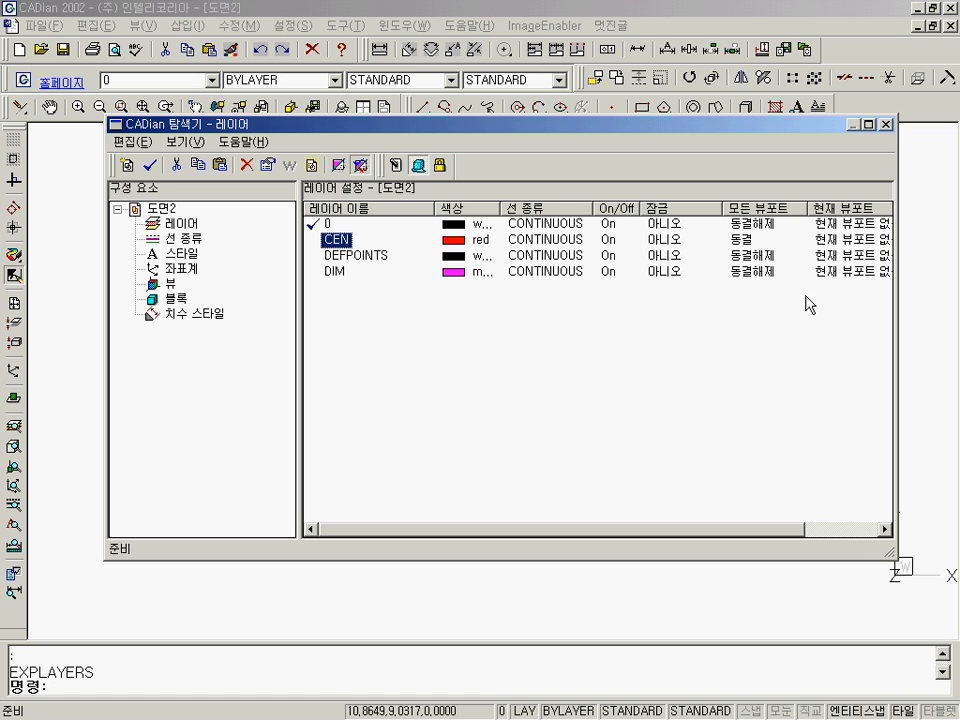
pyautogui.click(746, 241)
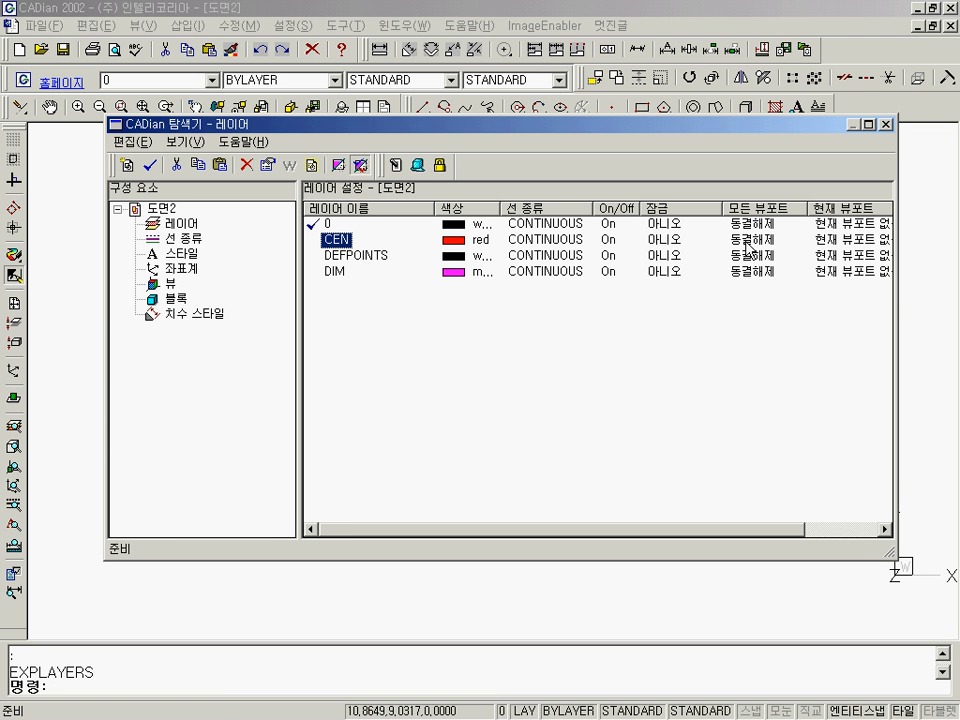
pyautogui.click(746, 241)
pyautogui.click(884, 125)
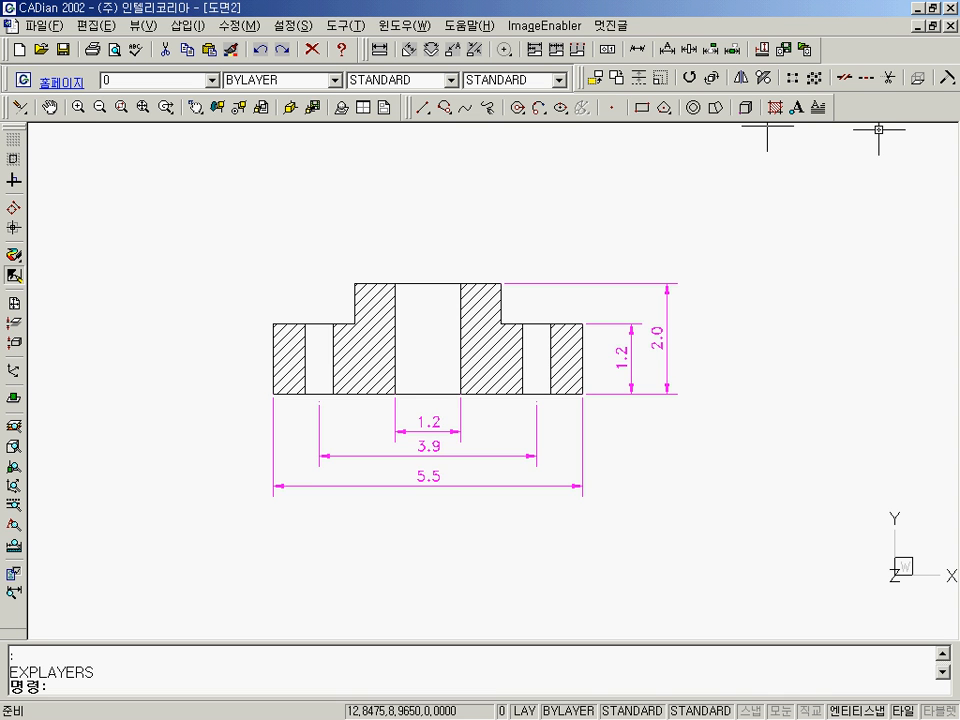
# Thaw the CEN layer, lock the DIM layer, and return to the drawing.
pyautogui.press('Return')
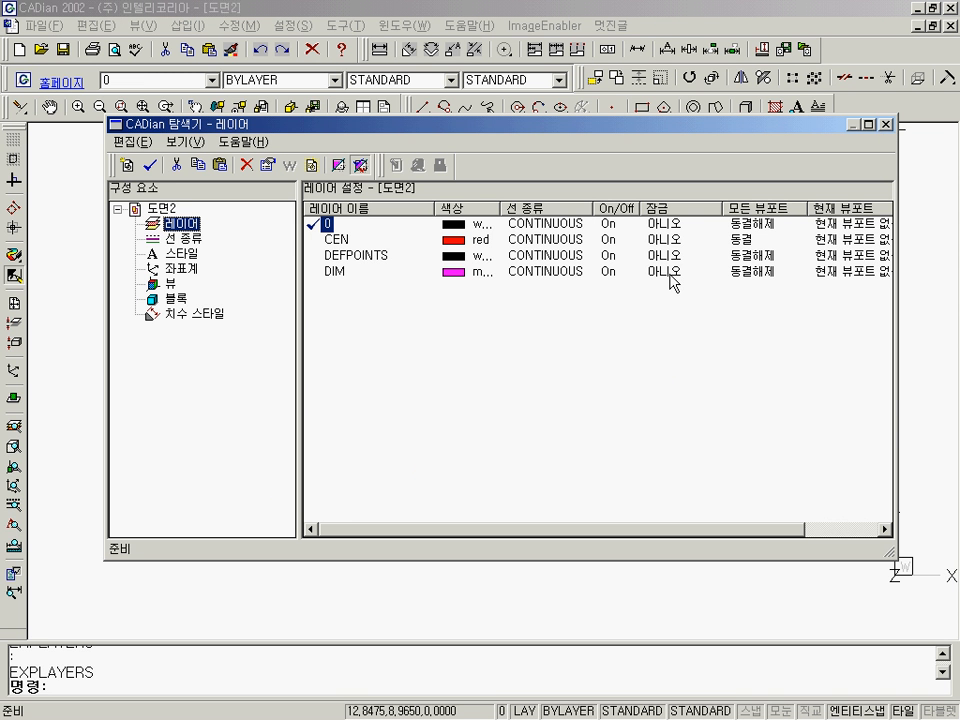
pyautogui.click(606, 271)
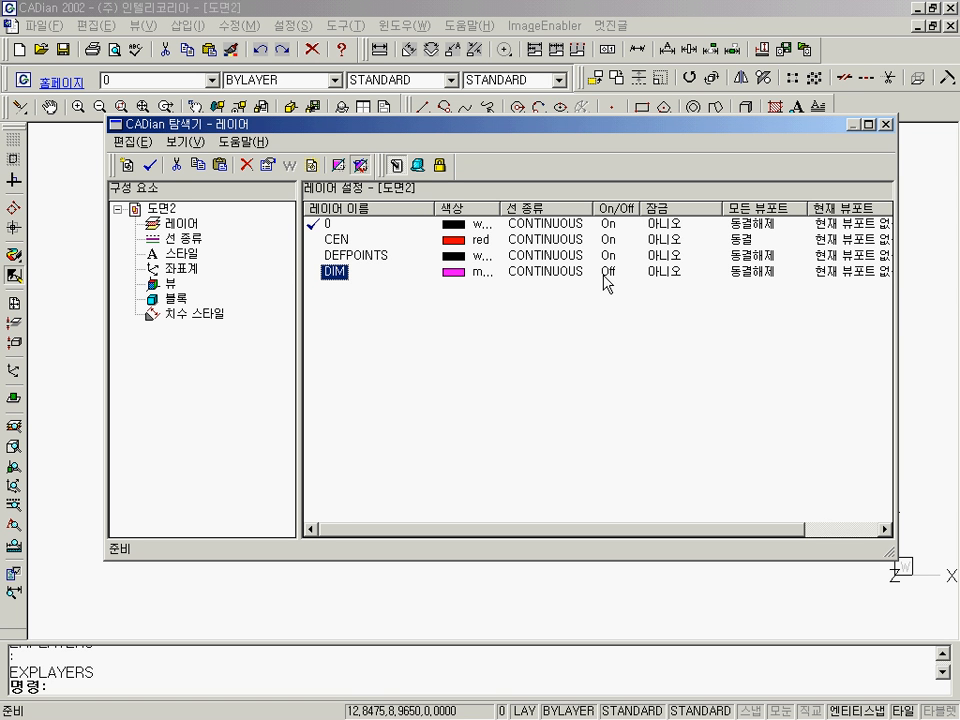
pyautogui.click(605, 271)
pyautogui.click(740, 242)
pyautogui.click(743, 243)
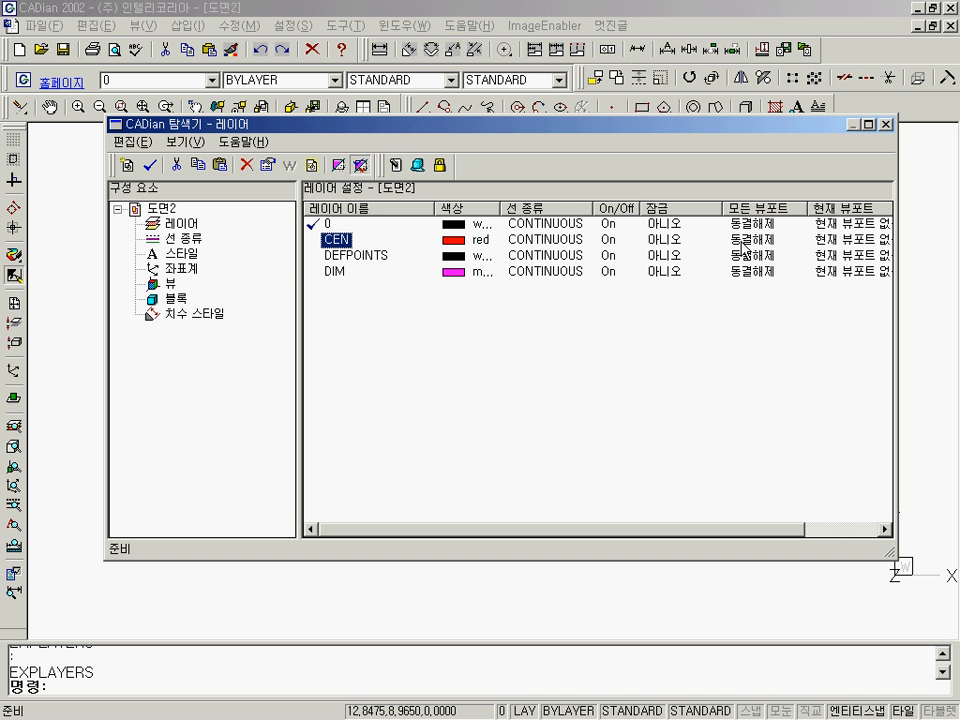
pyautogui.click(660, 272)
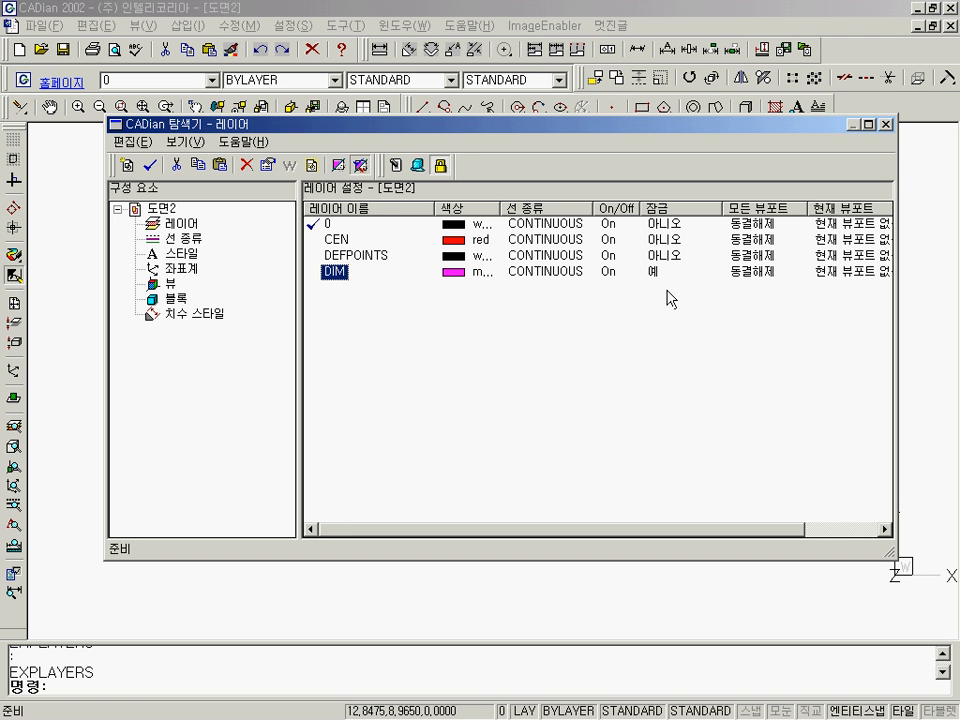
pyautogui.click(884, 124)
# Erase the hatching and the hub's centre line, top edge and left bore edge, also trying to include the vertical dimensions on the locked layer.
pyautogui.write('e')
pyautogui.press('Return')
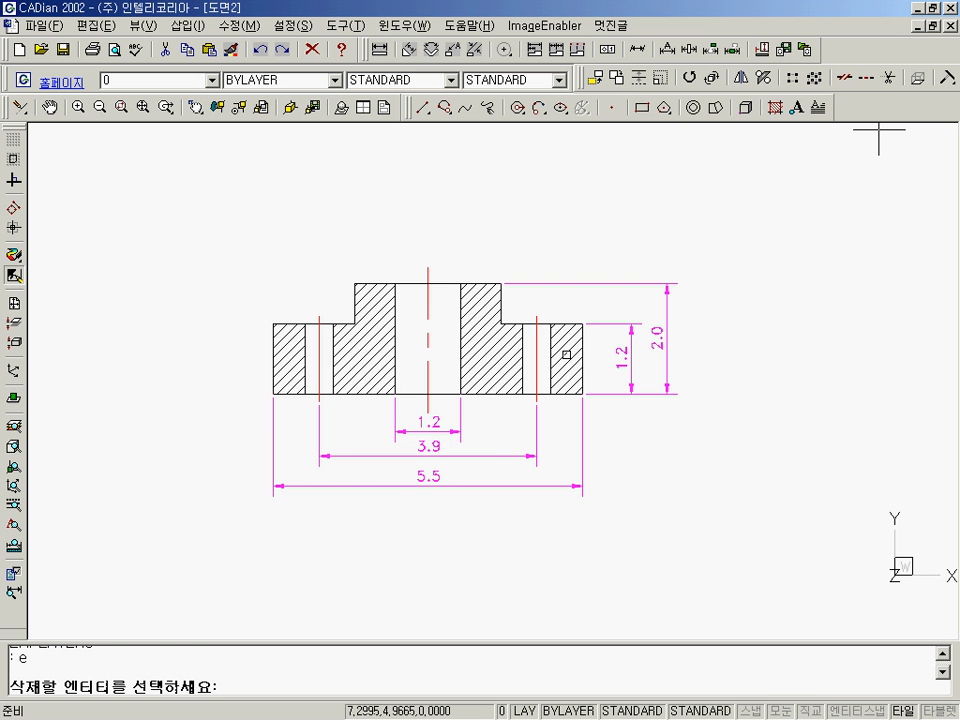
pyautogui.click(557, 347)
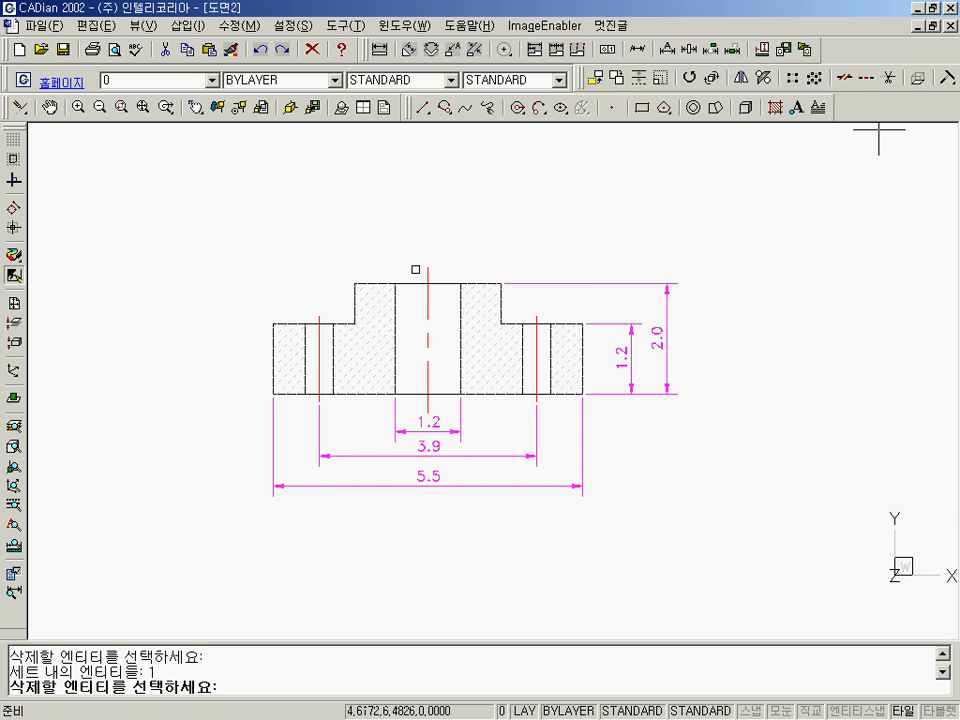
pyautogui.click(428, 261)
pyautogui.click(395, 294)
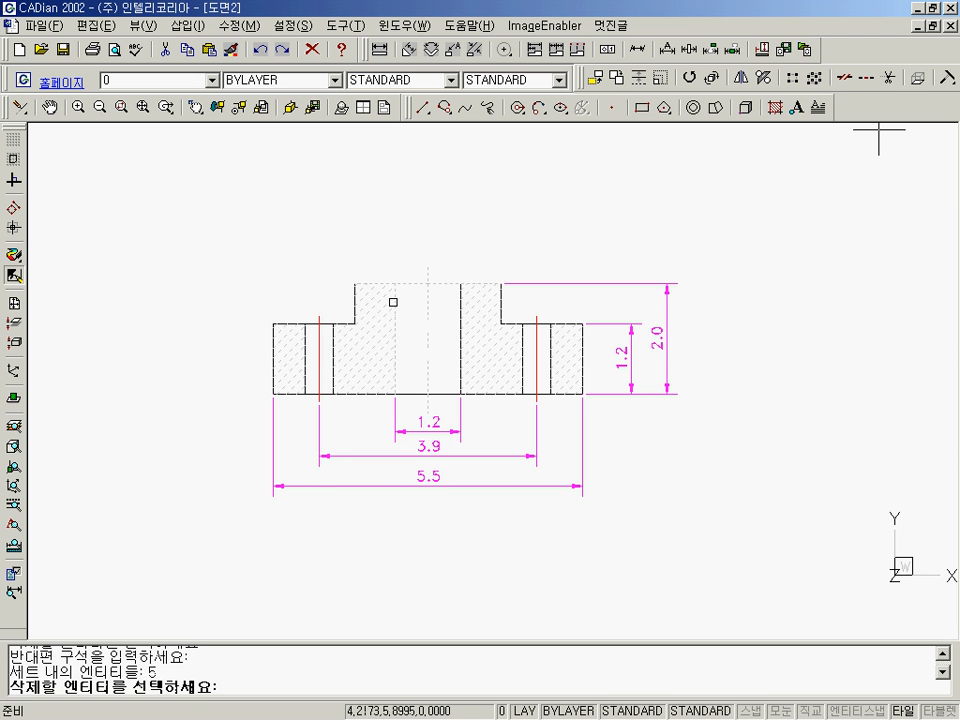
pyautogui.click(738, 297)
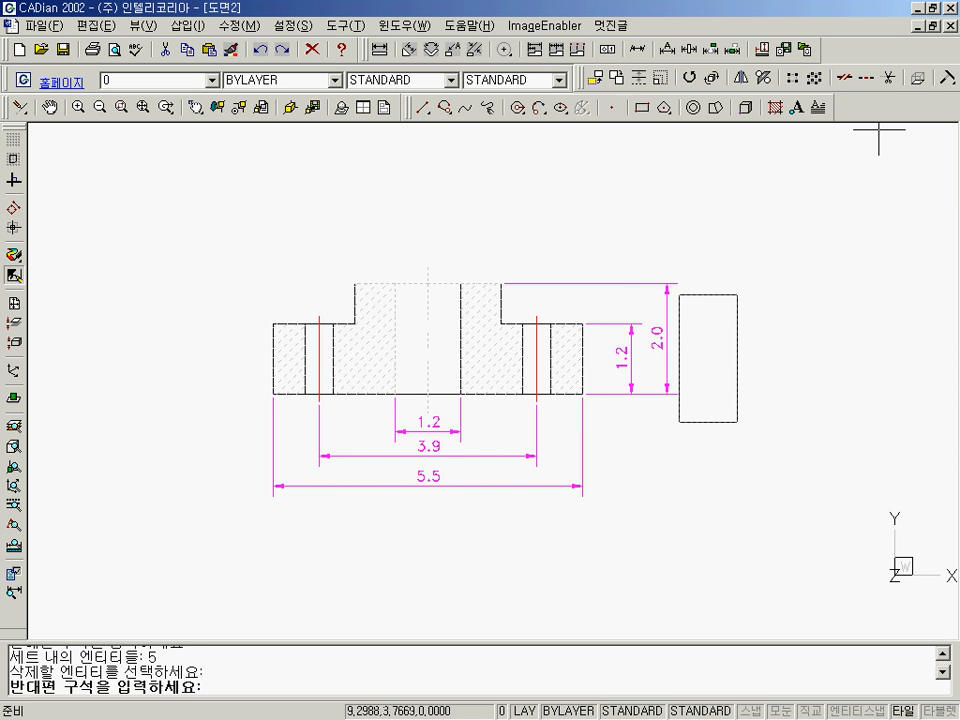
pyautogui.click(635, 448)
pyautogui.click(699, 341)
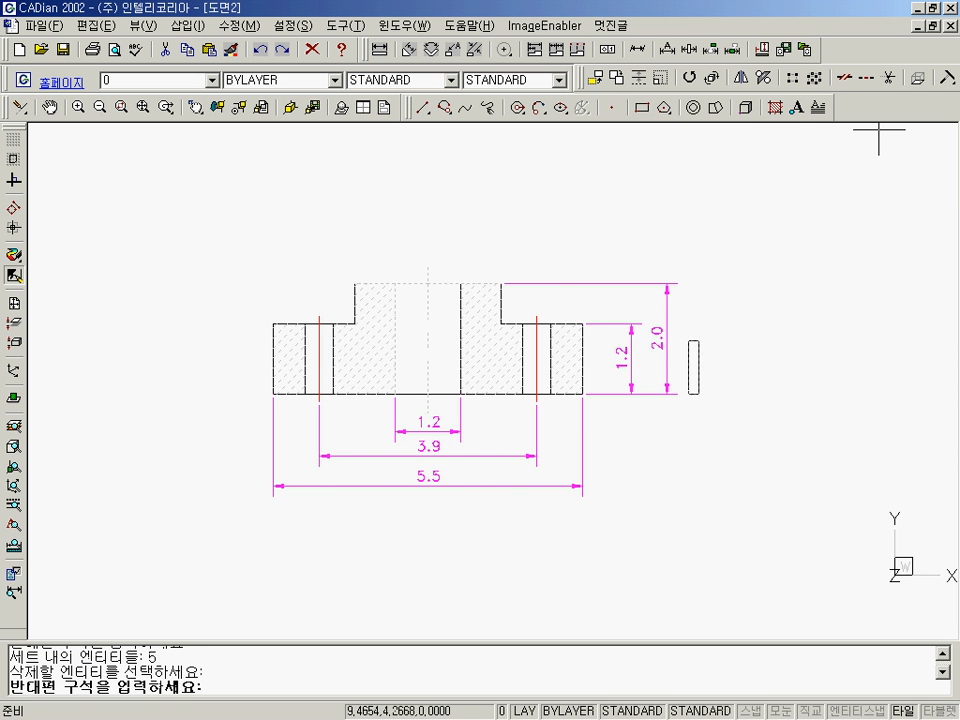
pyautogui.click(632, 418)
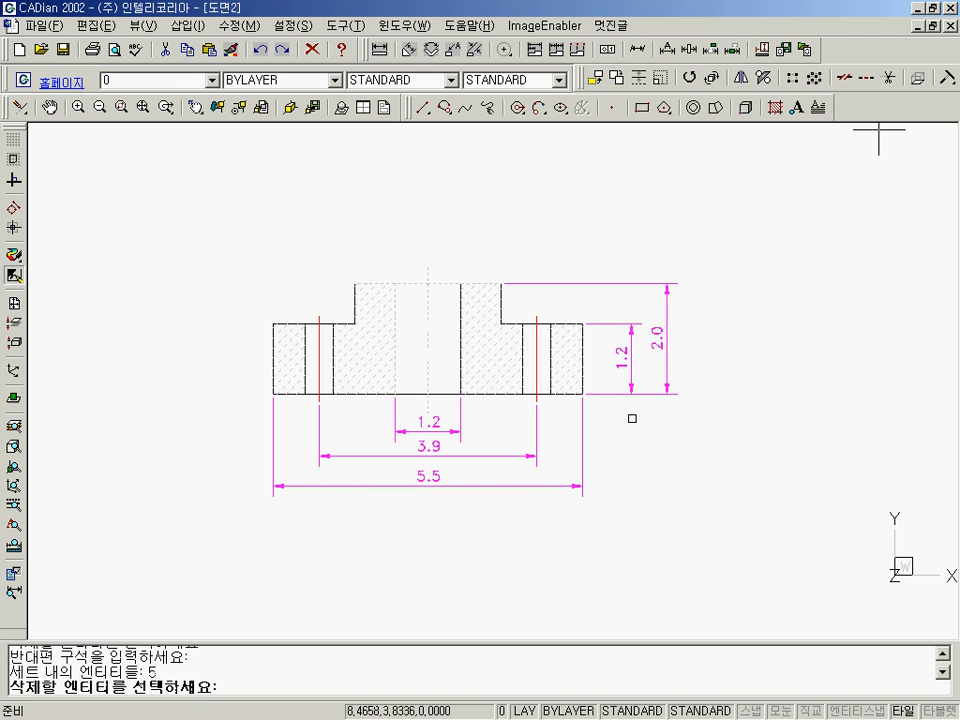
pyautogui.press('Return')
# Redraw the view and restore the erased hatching and lines with OOPS.
pyautogui.write('r')
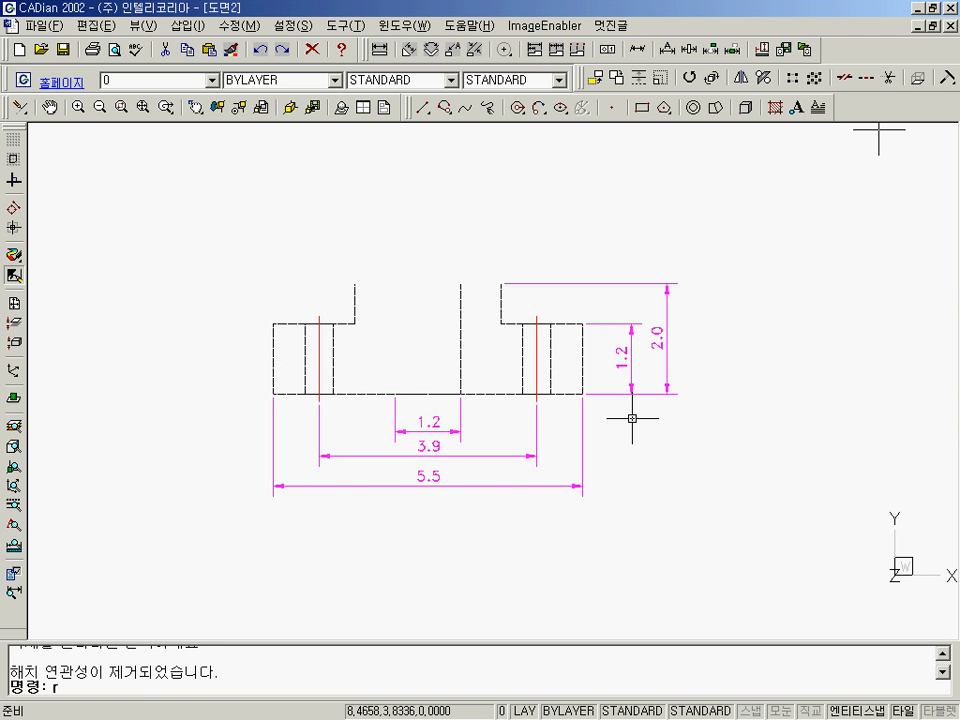
pyautogui.press('Return')
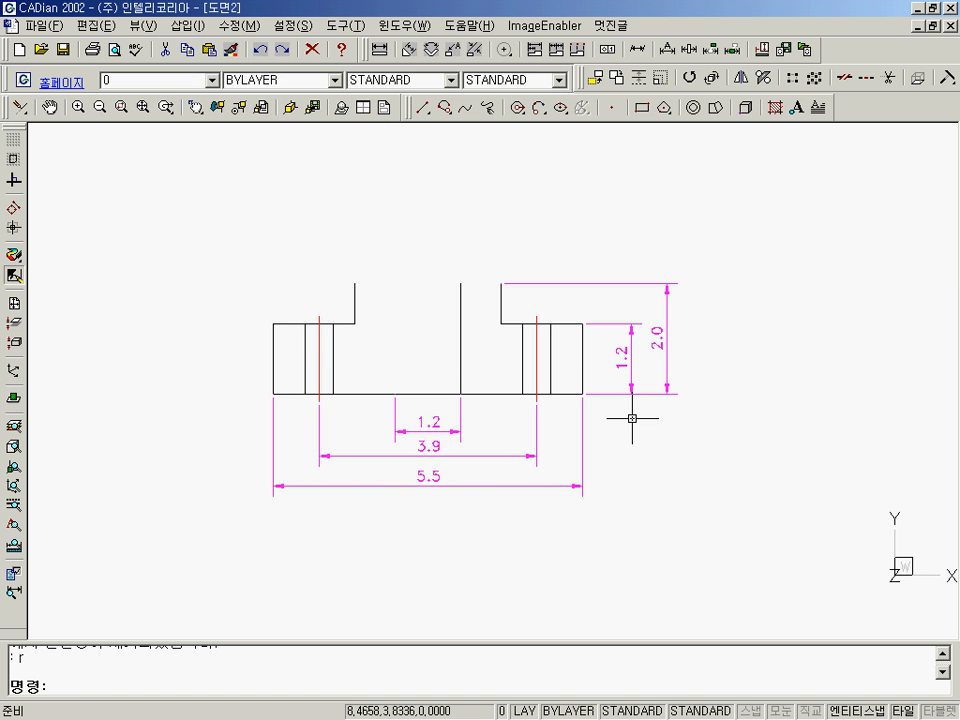
pyautogui.write('oops')
pyautogui.press('Return')
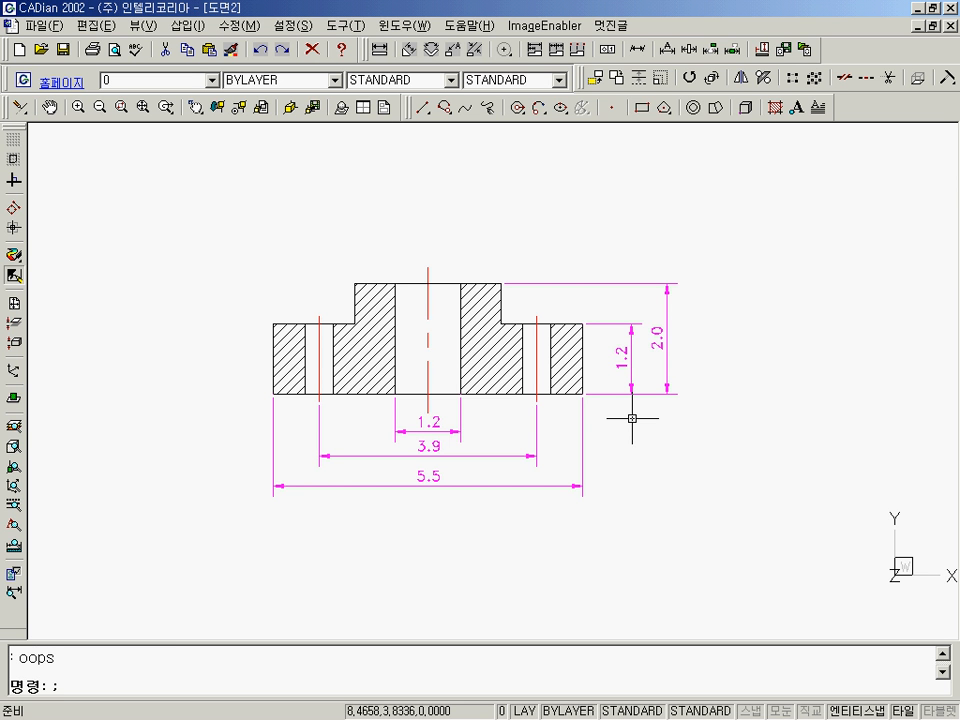
# Unlock the DIM layer in the layer settings and return to the drawing.
pyautogui.write('la')
pyautogui.press('Return')
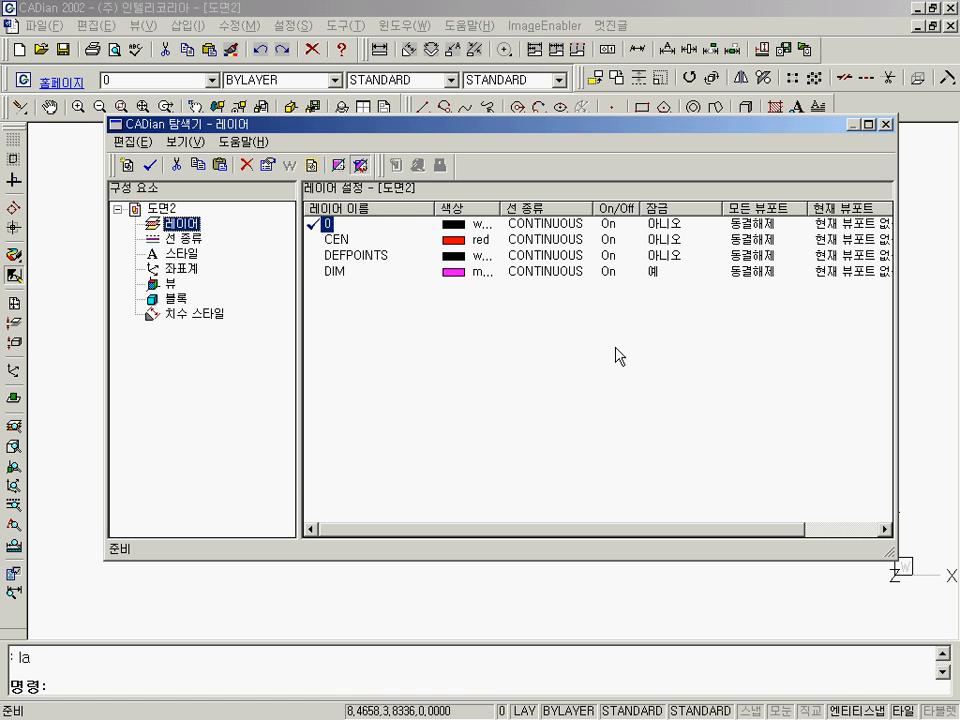
pyautogui.click(656, 273)
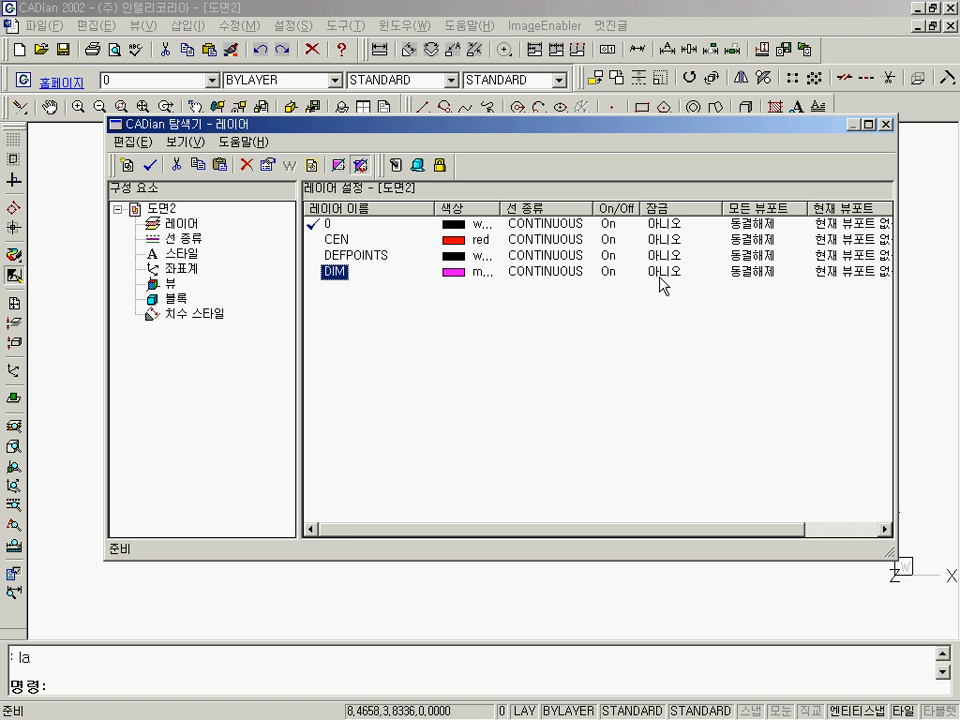
pyautogui.click(886, 124)
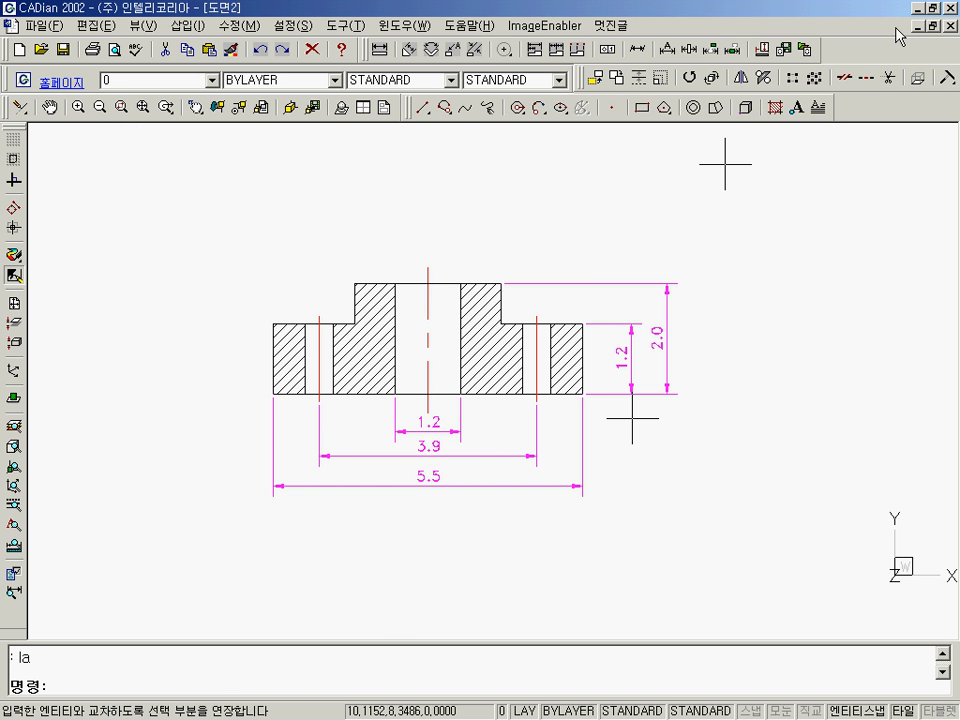
# Start a new drawing and create a layer named dim in it.
pyautogui.click(19, 55)
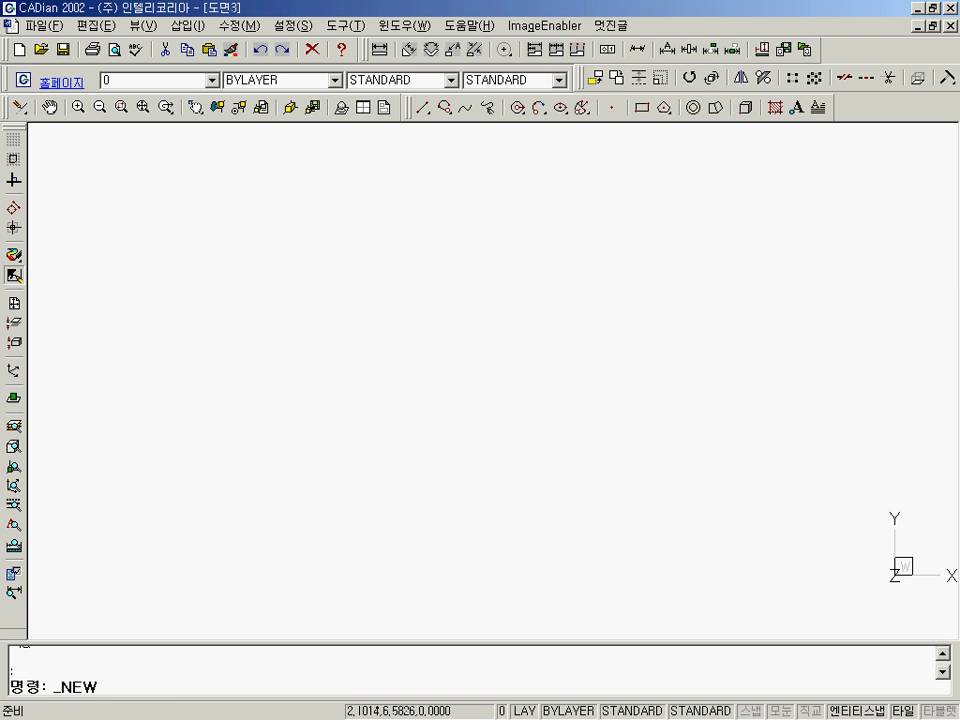
pyautogui.write('la')
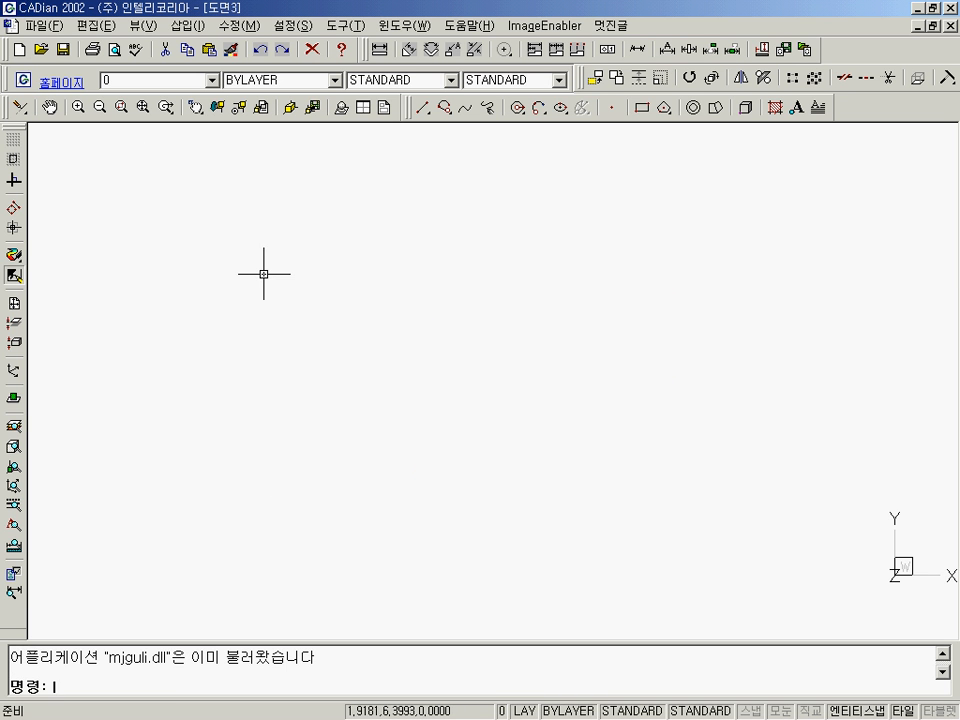
pyautogui.press('Return')
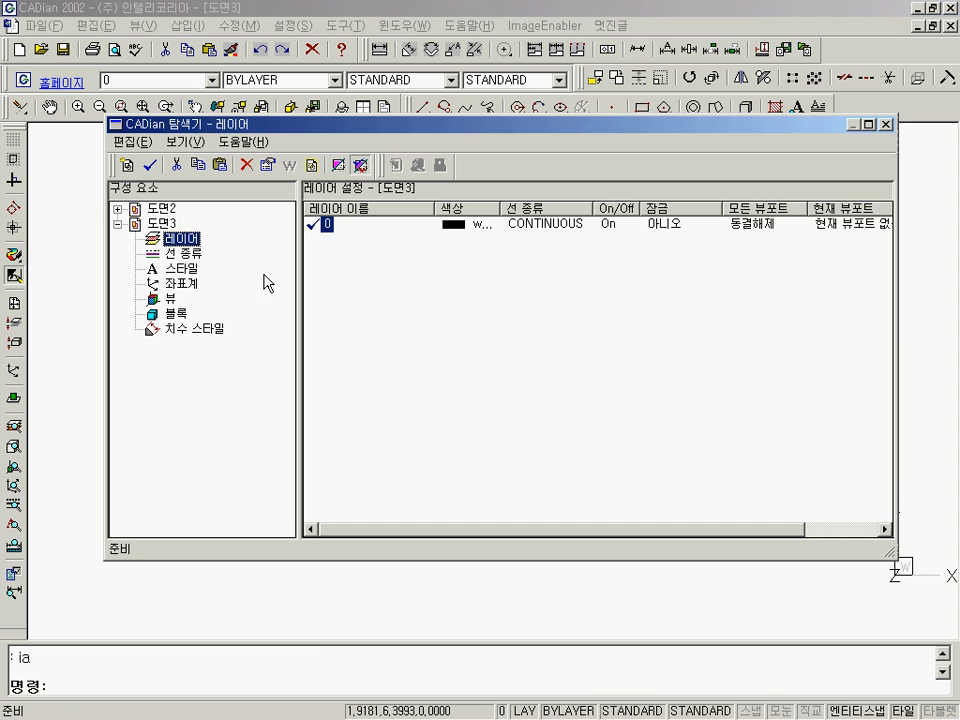
pyautogui.rightClick(337, 268)
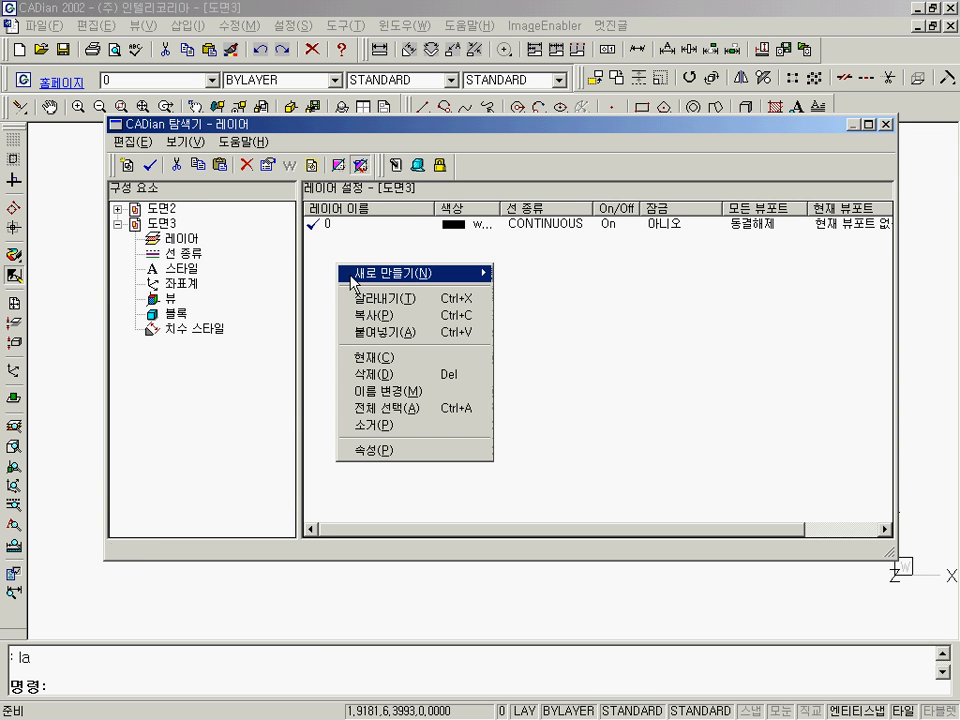
pyautogui.moveTo(405, 274)
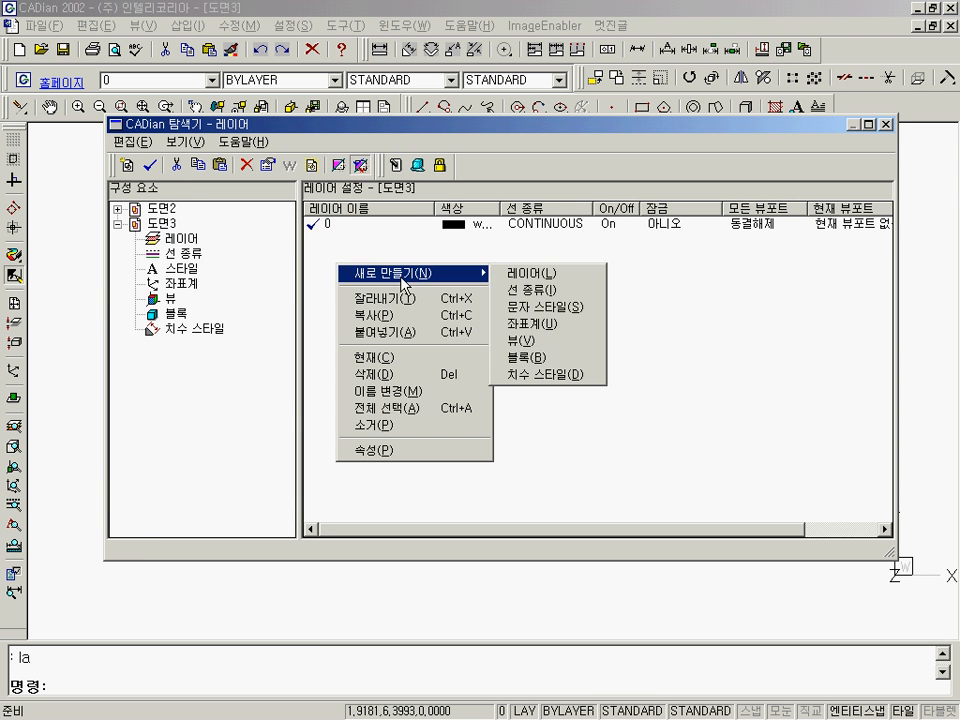
pyautogui.click(535, 281)
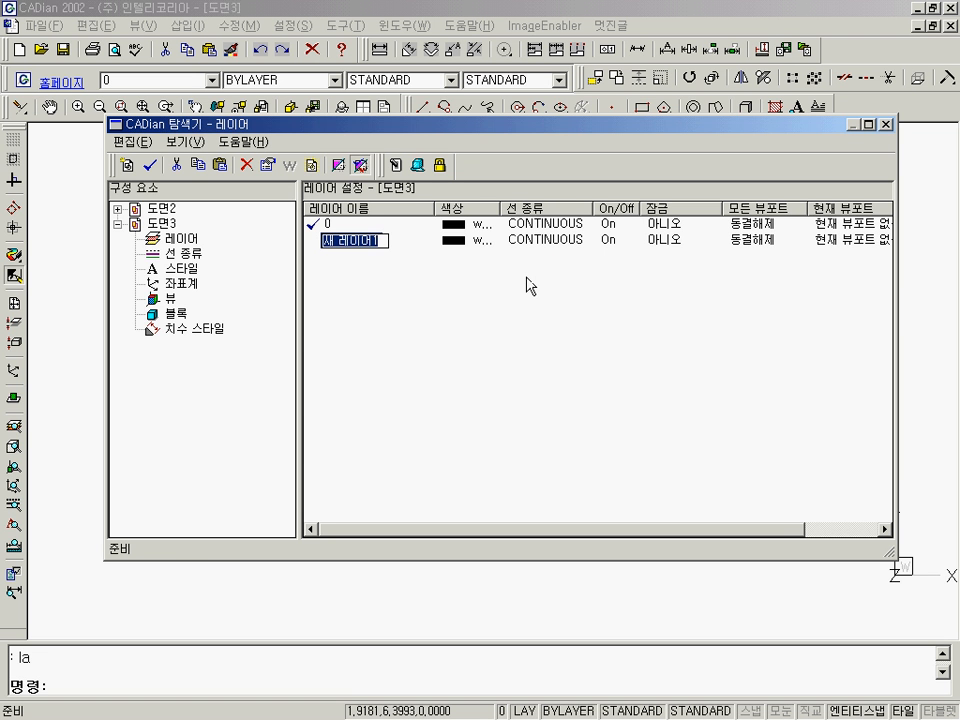
pyautogui.write('dlm')
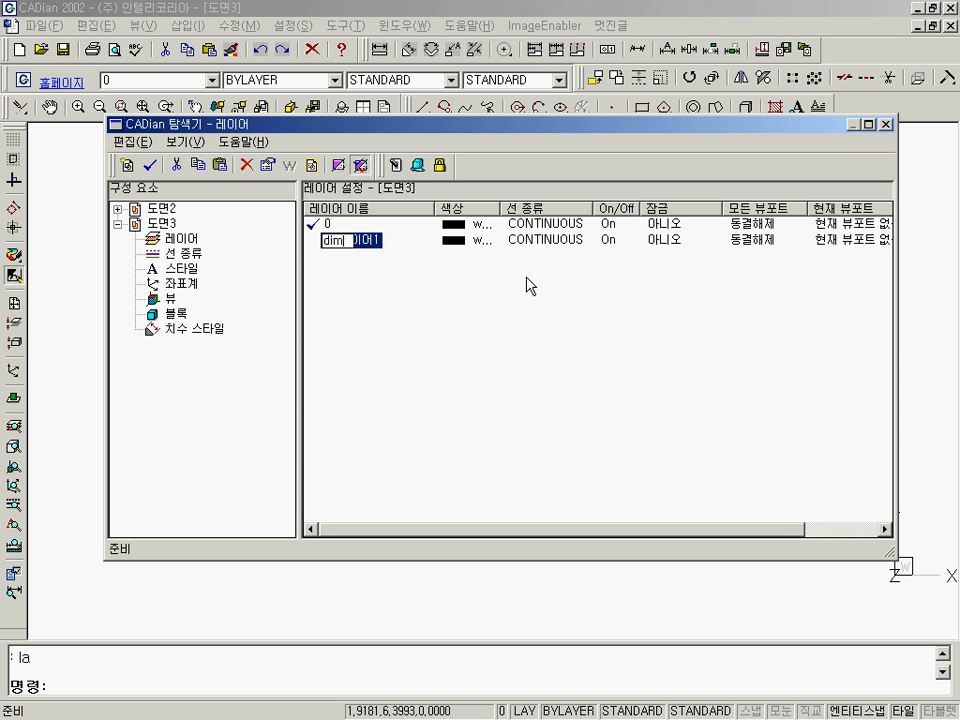
pyautogui.press('Return')
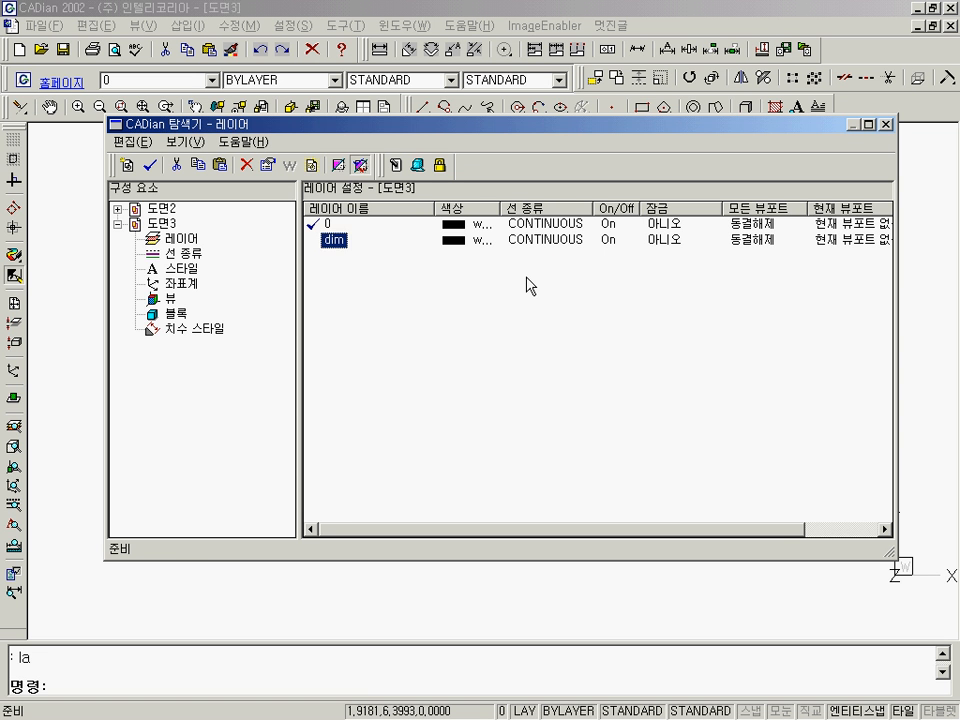
# Create a second new layer named cen in the new drawing's layer list.
pyautogui.rightClick(352, 303)
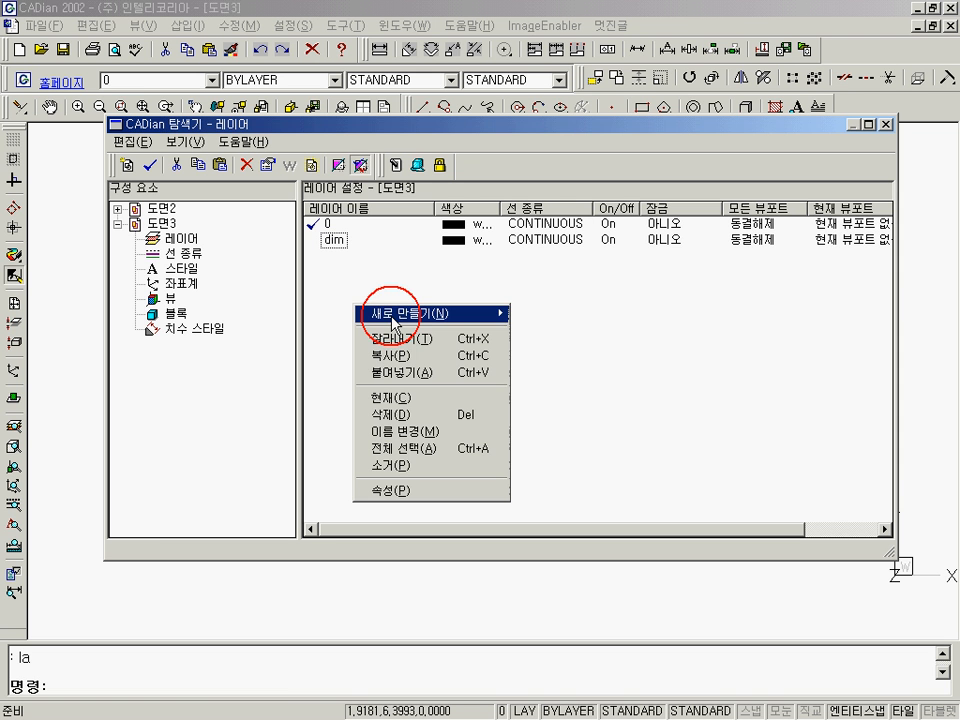
pyautogui.moveTo(400, 313)
pyautogui.click(557, 316)
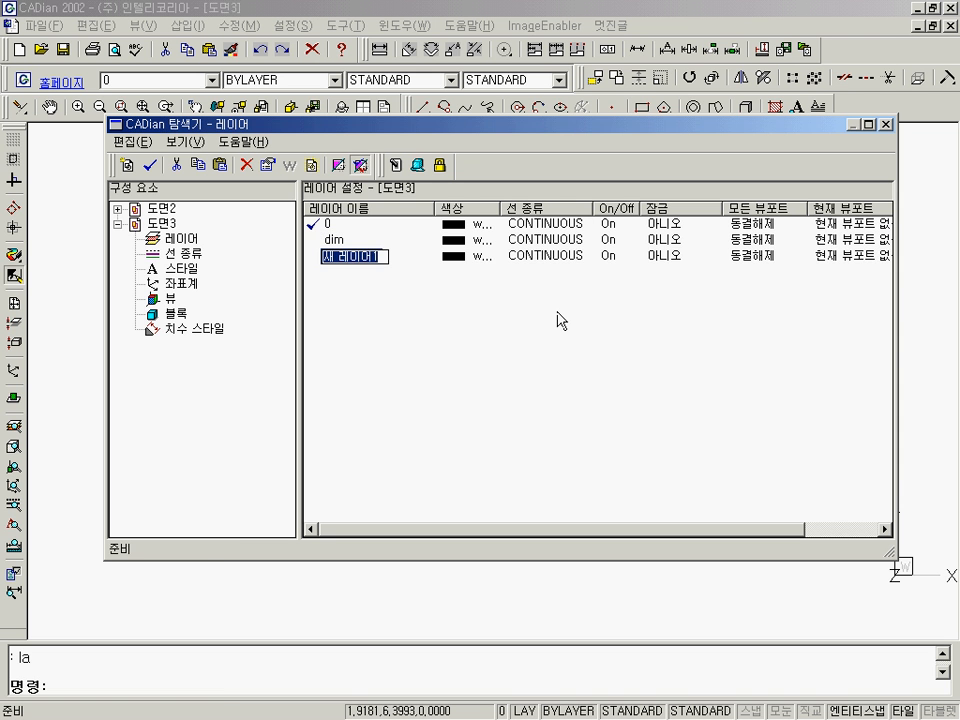
pyautogui.write('cen')
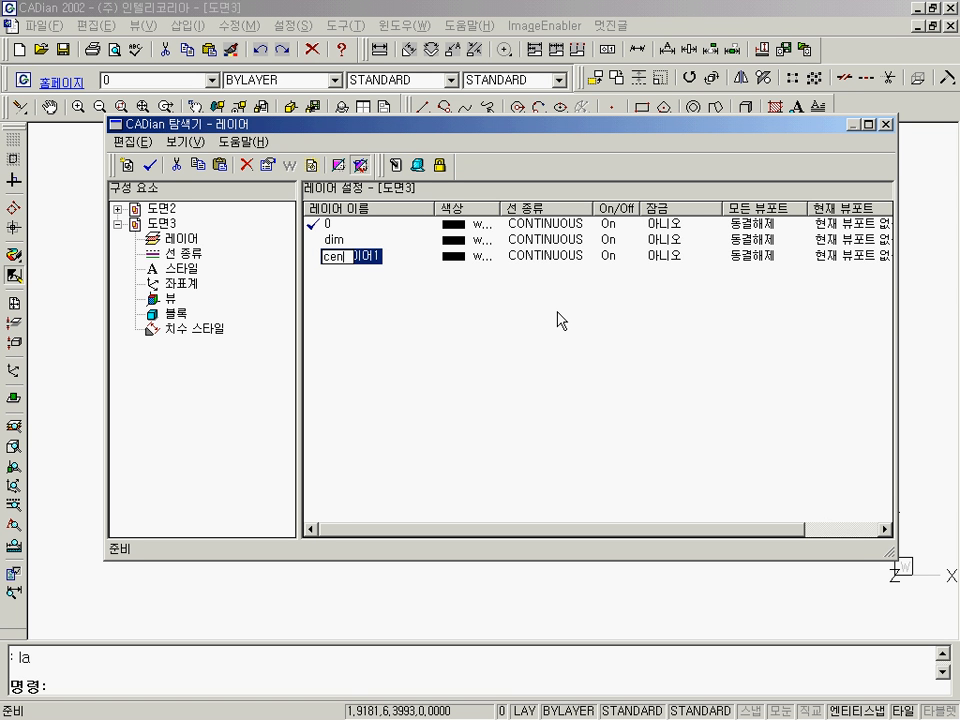
pyautogui.press('Return')
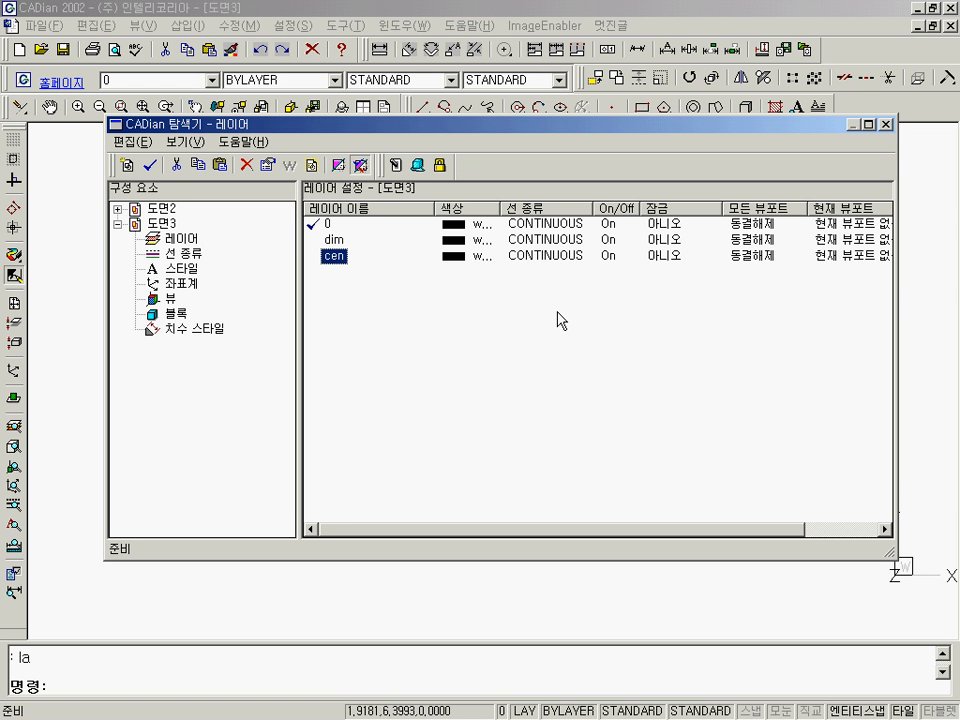
# Set the dim layer's colour to magenta and the cen layer's colour to red.
pyautogui.click(445, 246)
pyautogui.click(609, 215)
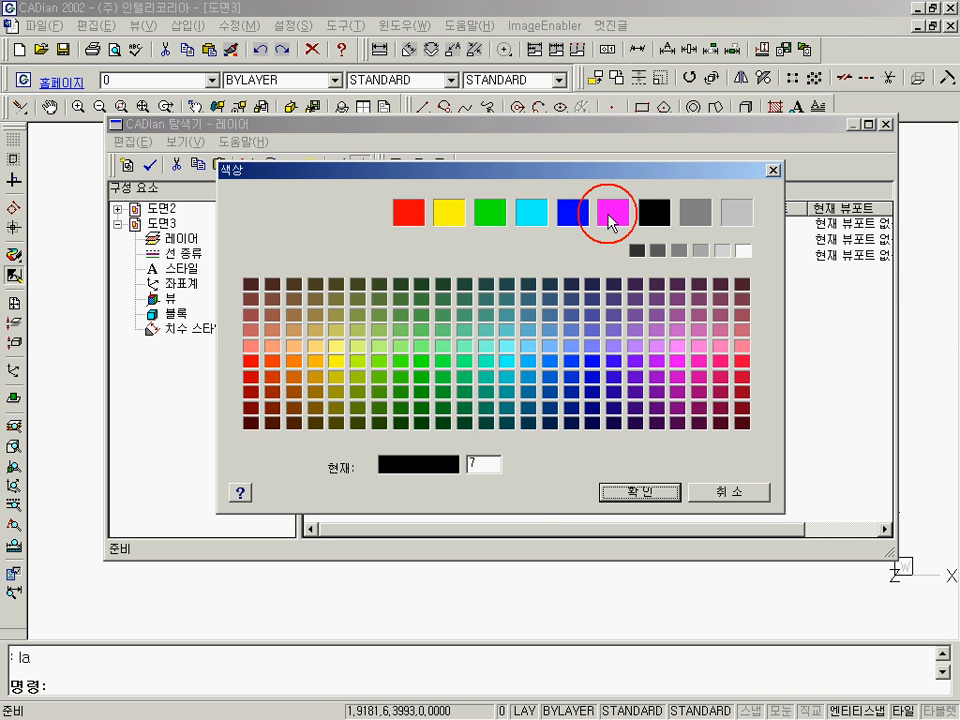
pyautogui.click(640, 492)
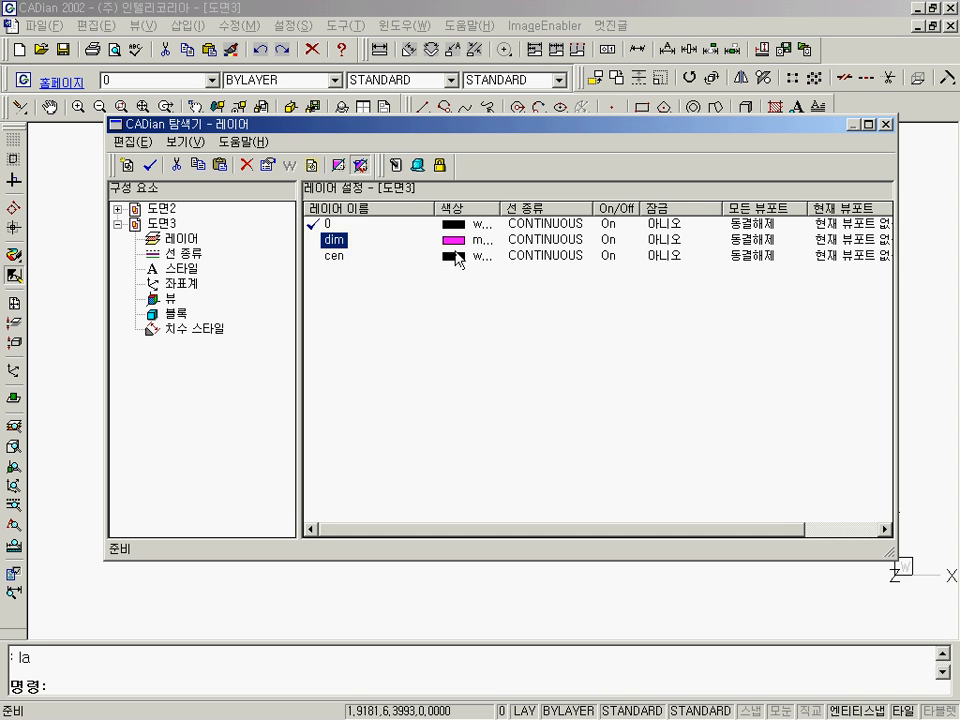
pyautogui.click(454, 256)
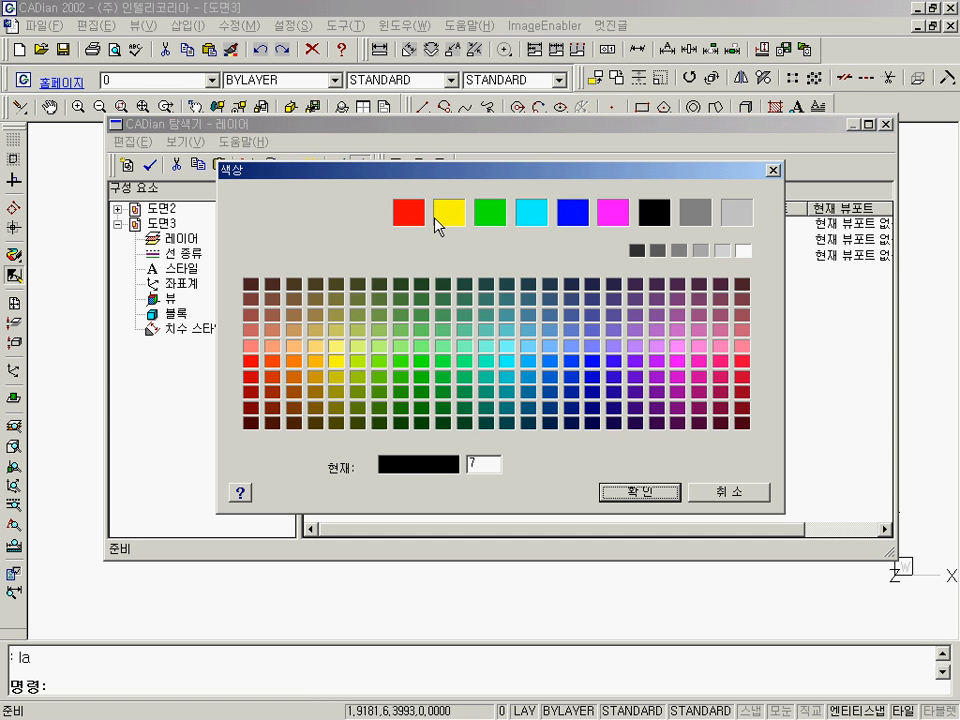
pyautogui.click(409, 213)
pyautogui.click(637, 500)
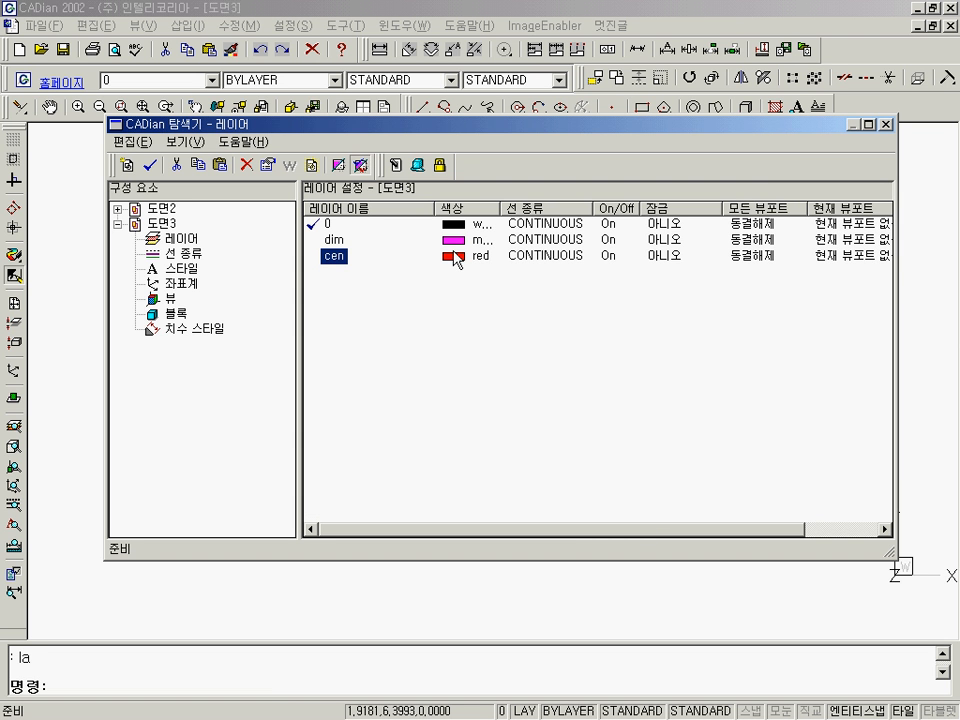
# Assign the CENTER linetype to the cen layer and close the layer settings.
pyautogui.click(541, 260)
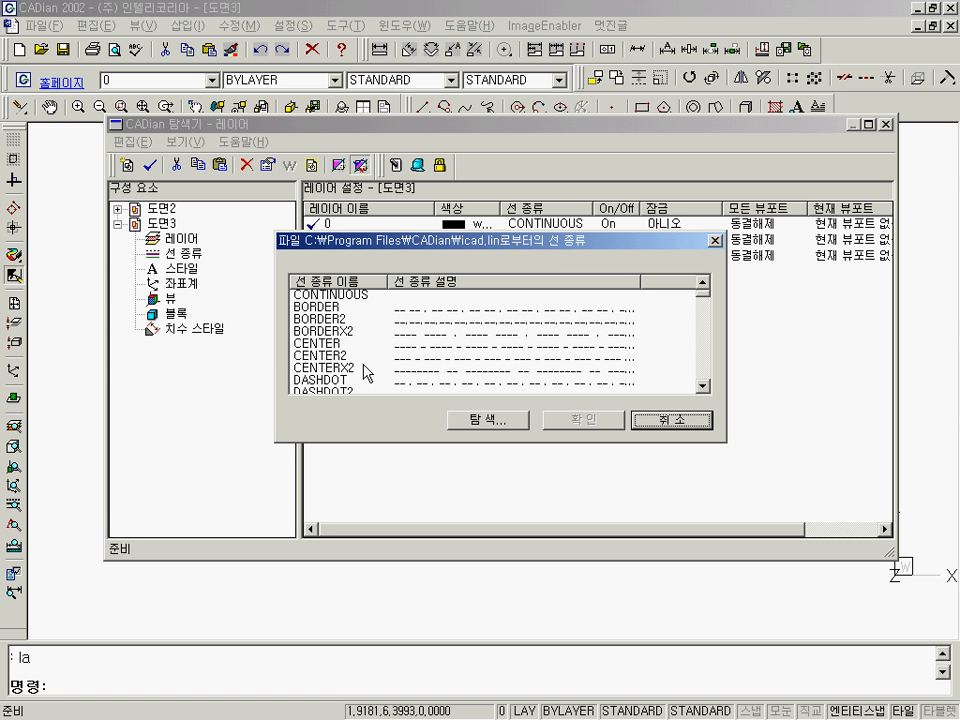
pyautogui.click(311, 346)
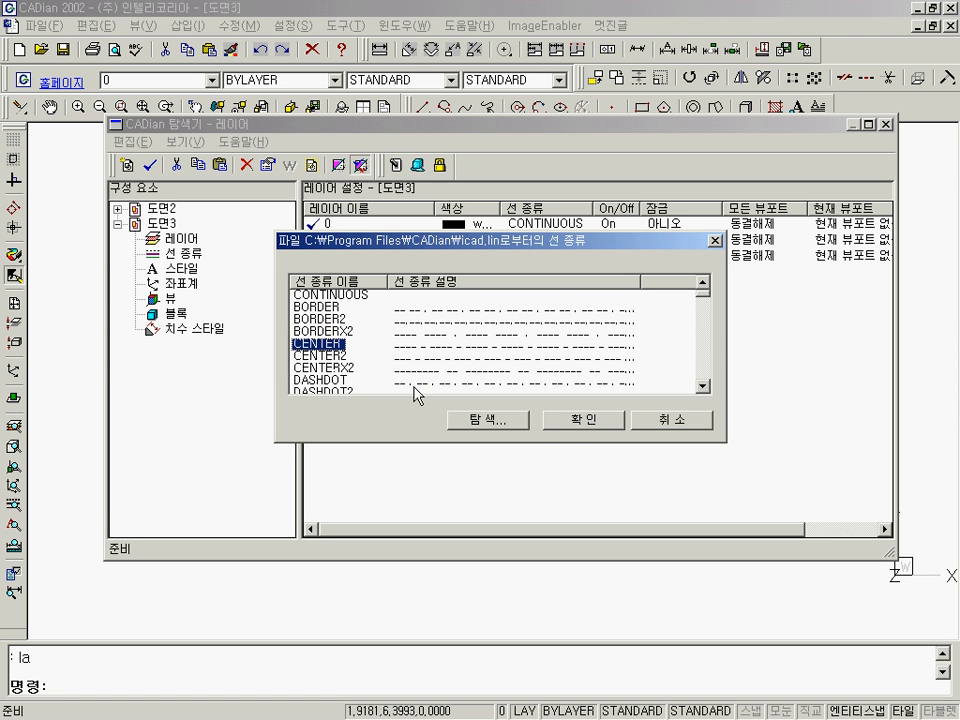
pyautogui.click(562, 424)
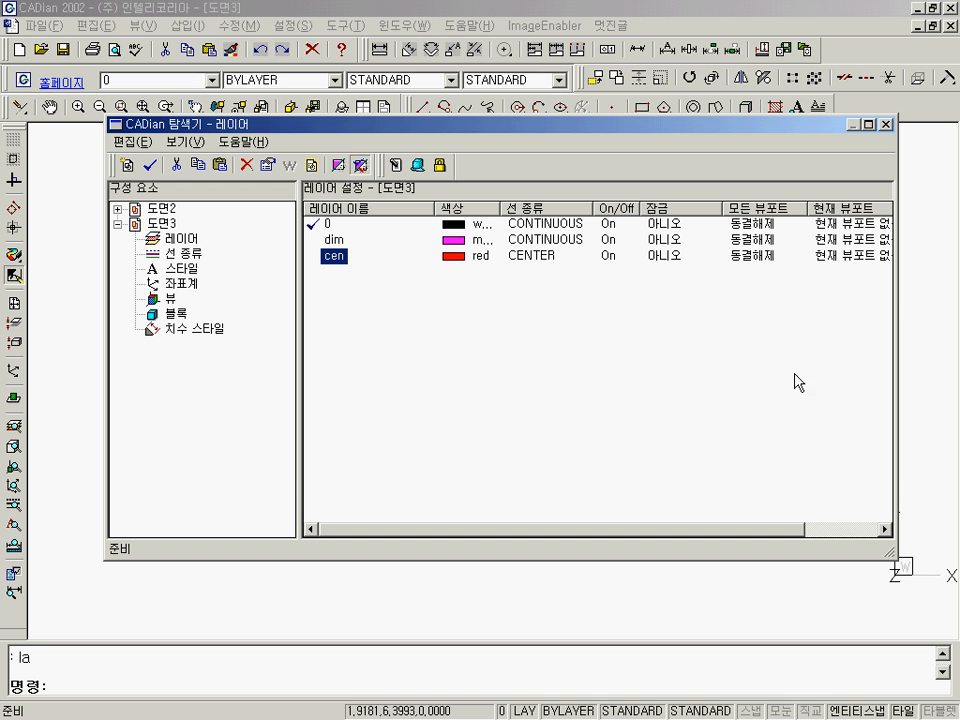
pyautogui.click(883, 124)
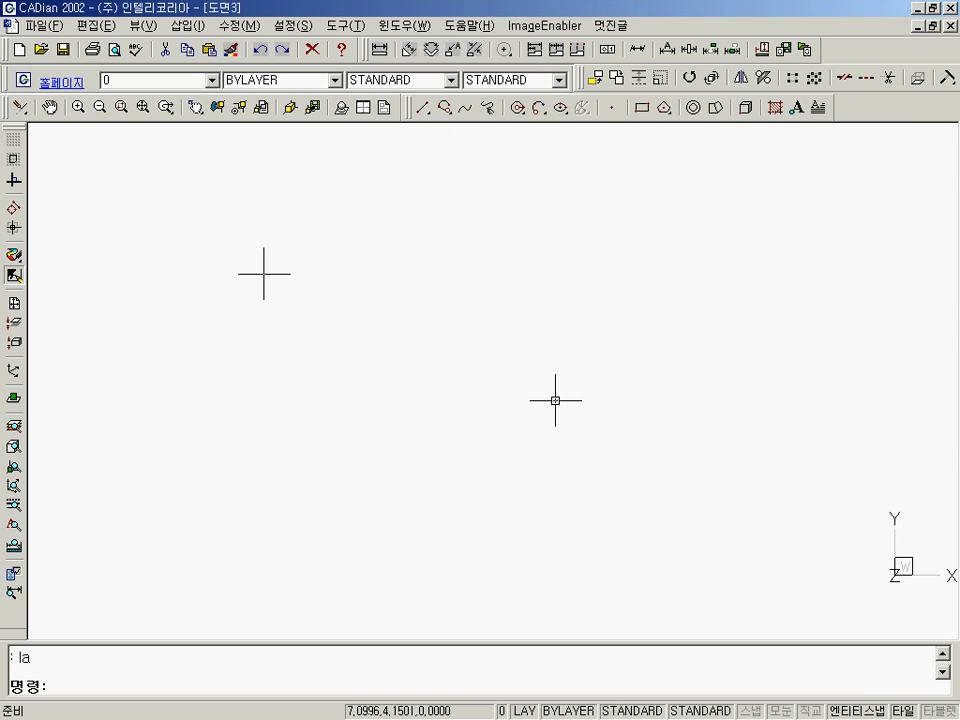
# Redraw the view and draw a long vertical line near the middle of the drawing area with ortho mode on.
pyautogui.write('r')
pyautogui.press('Return')
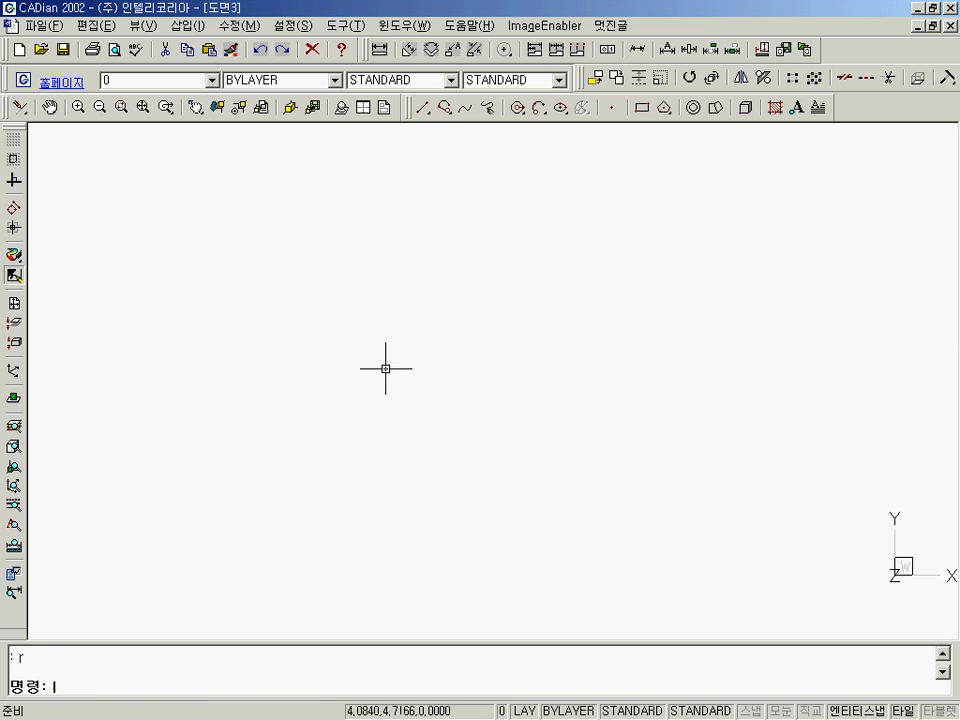
pyautogui.press('Escape')
pyautogui.write('l')
pyautogui.press('Return')
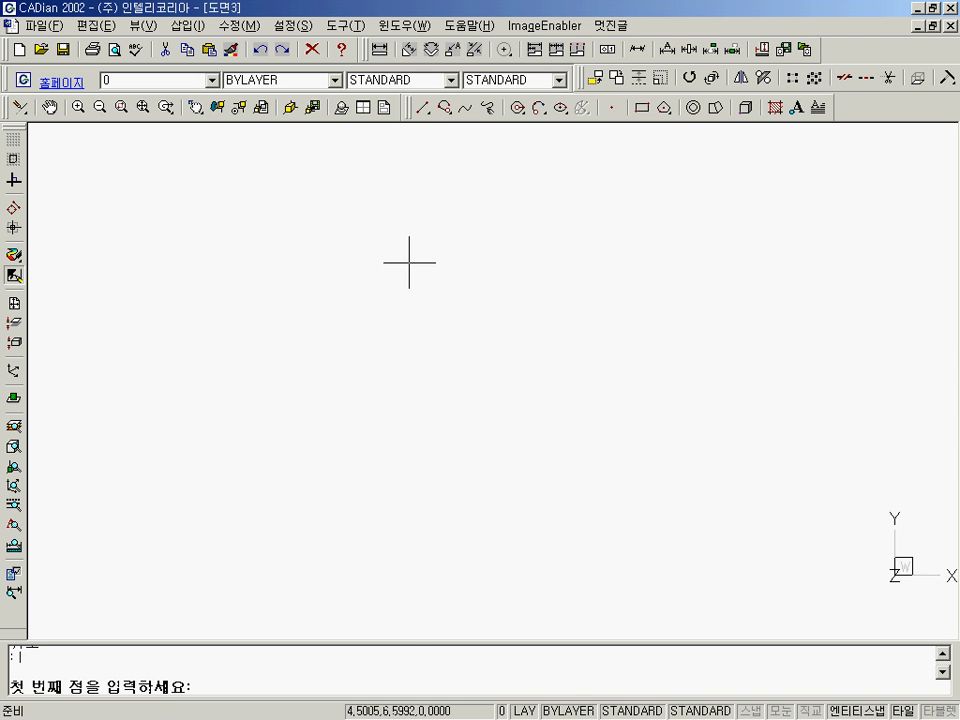
pyautogui.click(425, 220)
pyautogui.press('F8')
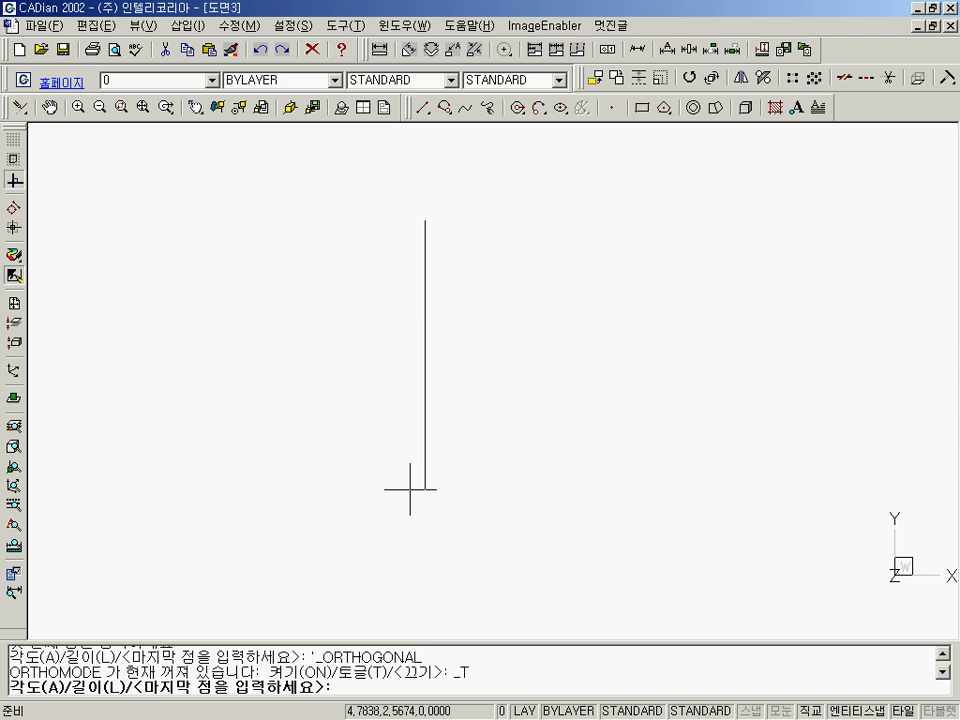
pyautogui.click(408, 482)
pyautogui.press('Return')
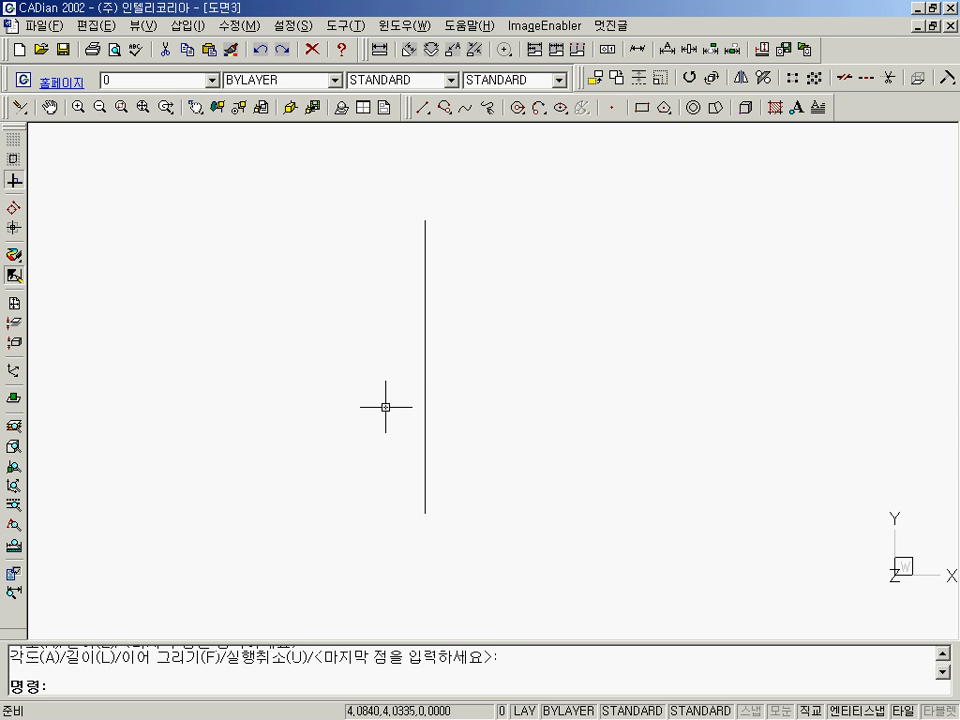
# Draw a three-sided half rectangle about 3.2 units wide left of the vertical line, starting at a nearest snap and ending at a perpendicular snap on it.
pyautogui.press('Return')
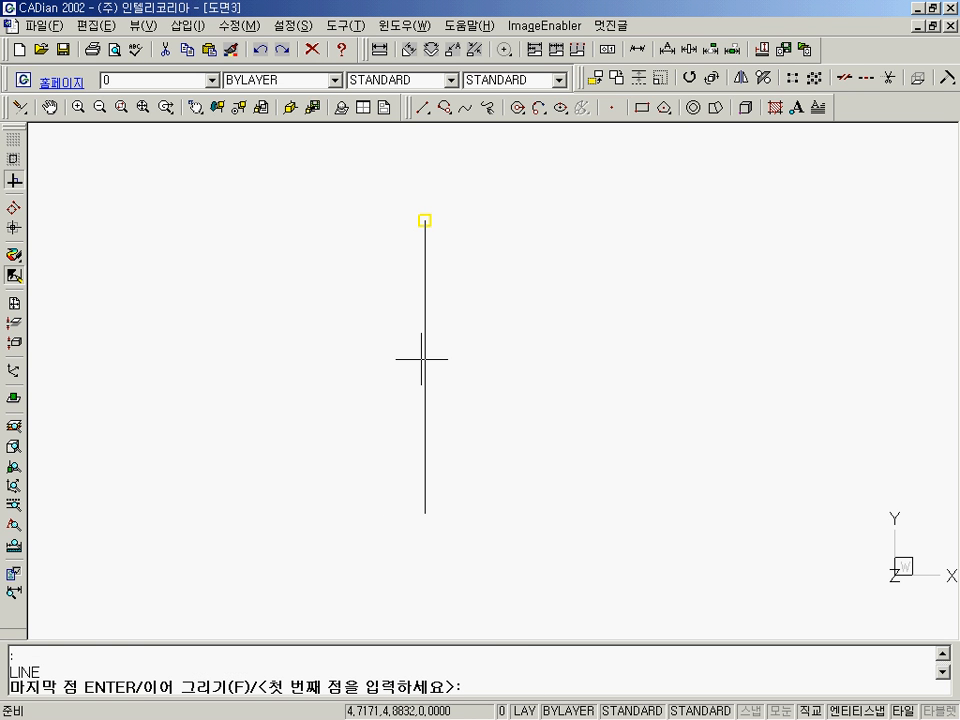
pyautogui.write('nea')
pyautogui.press('Return')
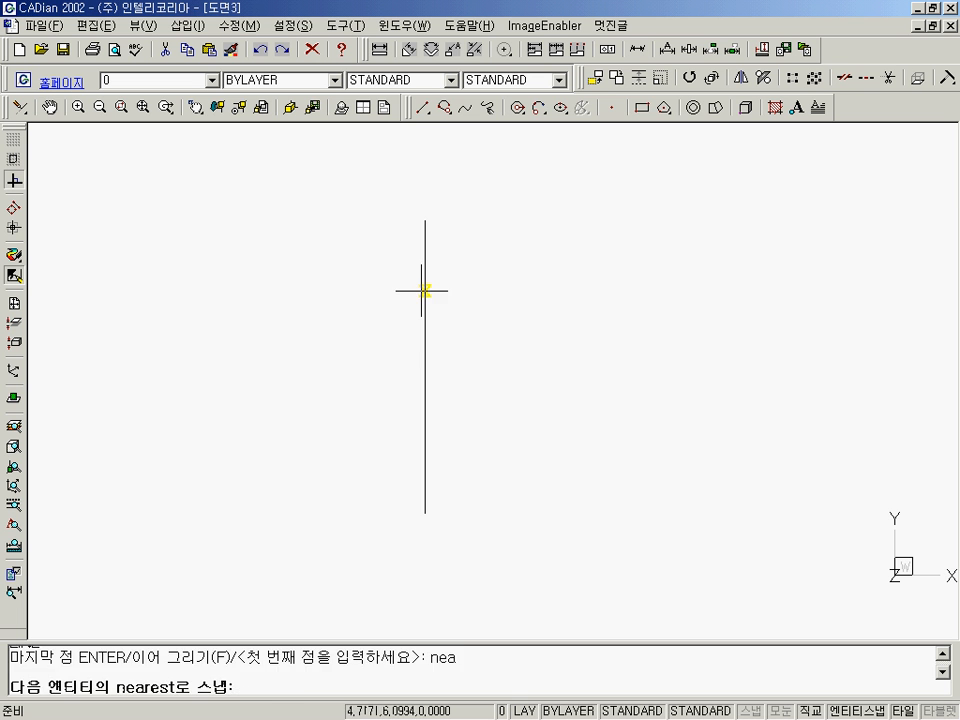
pyautogui.click(424, 277)
pyautogui.click(245, 277)
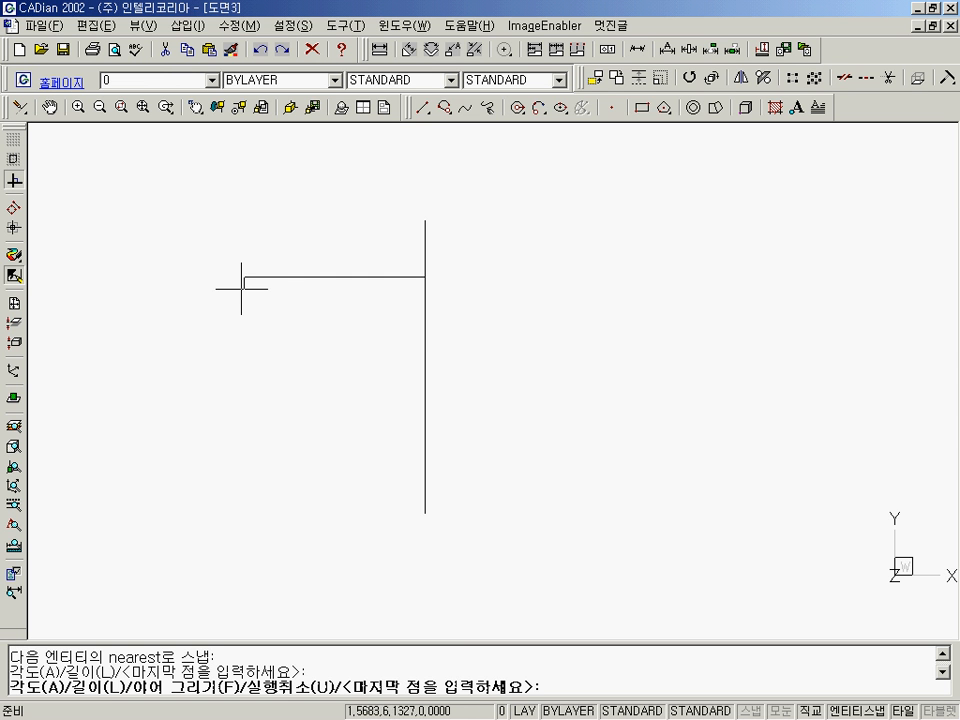
pyautogui.click(236, 354)
pyautogui.write('p')
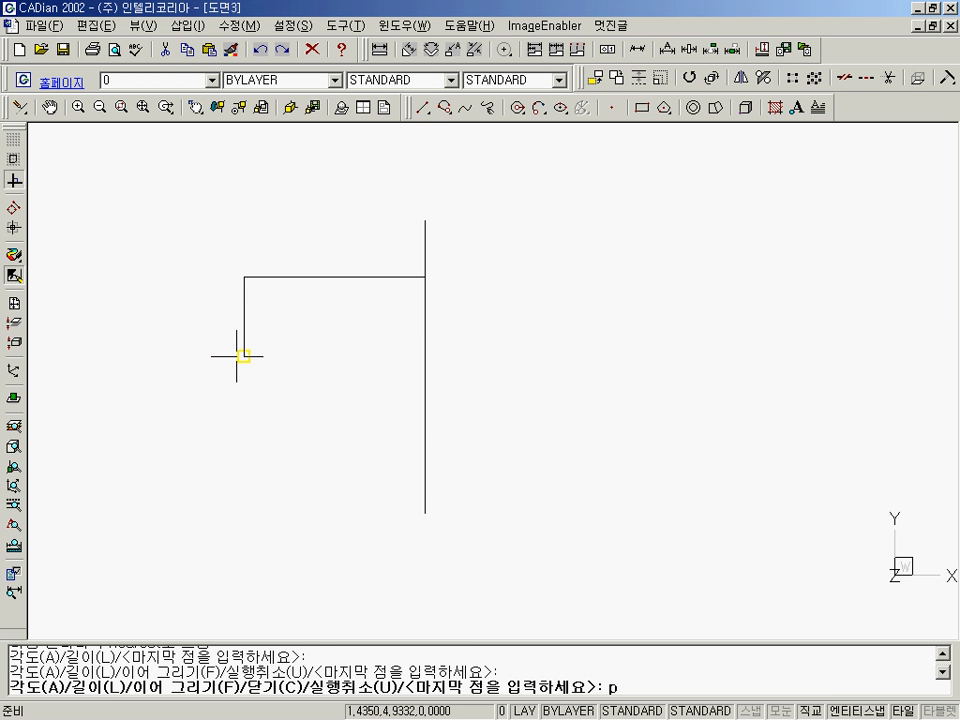
pyautogui.write('er')
pyautogui.press('Return')
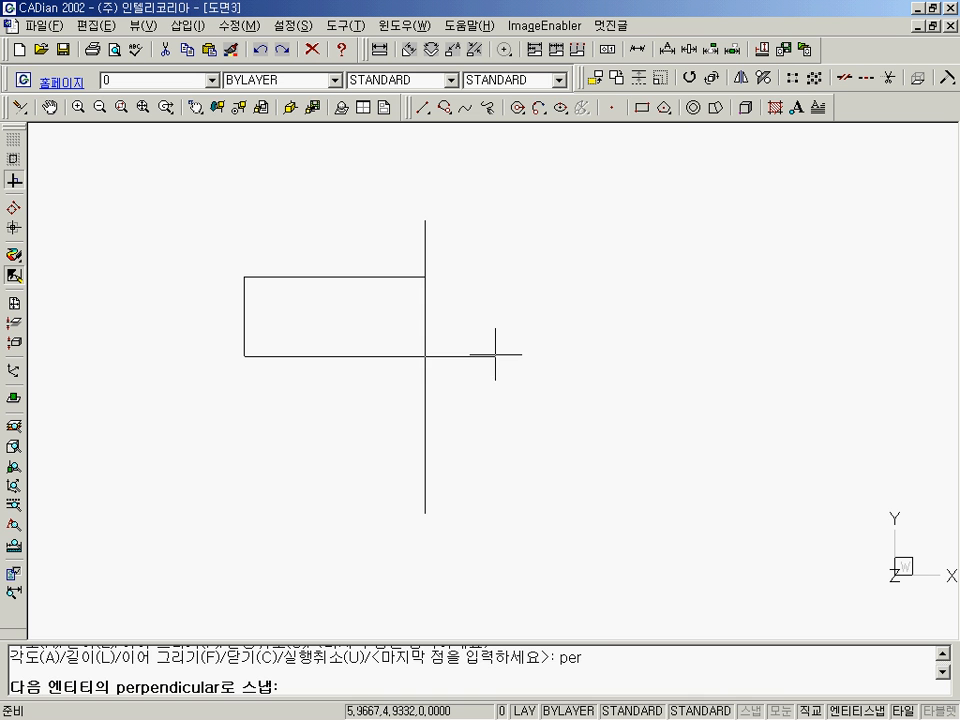
pyautogui.click(427, 355)
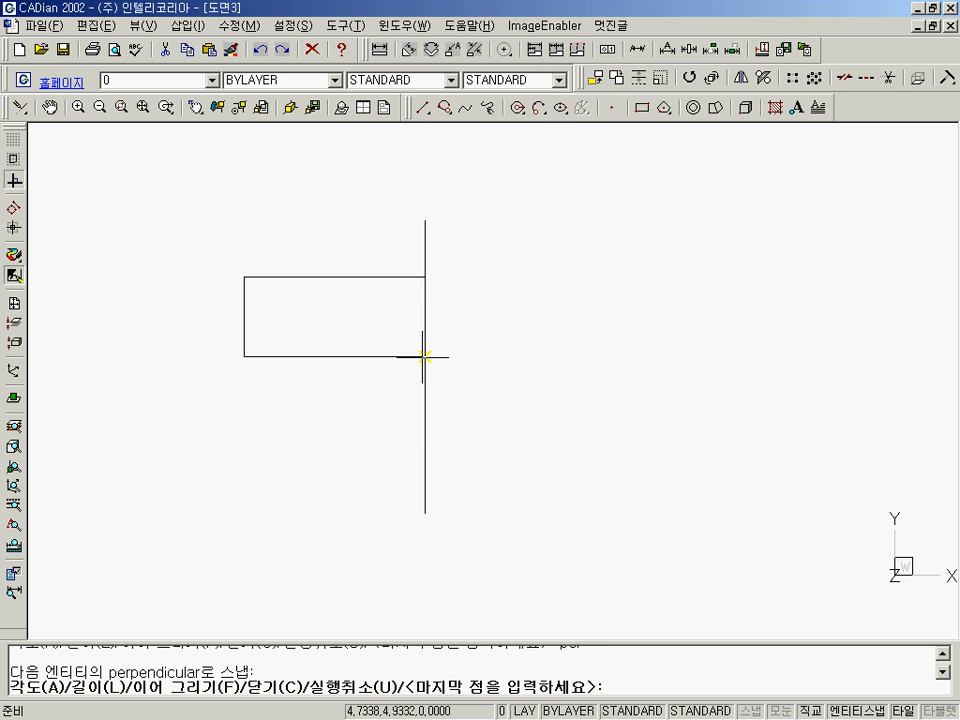
pyautogui.click(424, 354)
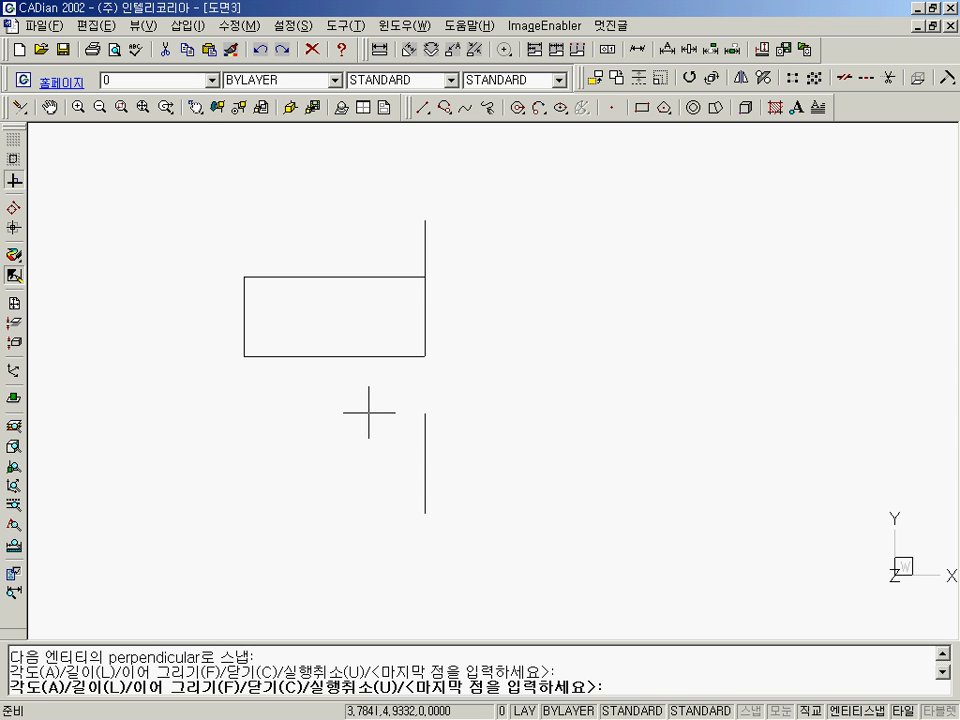
pyautogui.press('Return')
# Mirror the half rectangle's three lines about the vertical line, keeping the originals, and redraw the view.
pyautogui.write('mi')
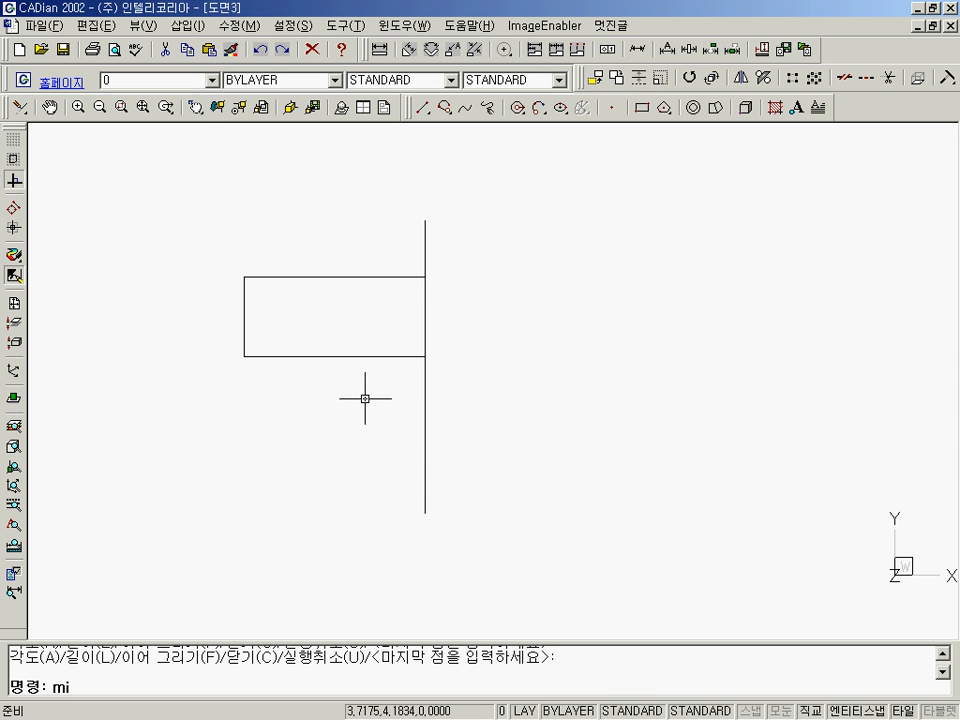
pyautogui.press('Return')
pyautogui.click(355, 257)
pyautogui.click(240, 379)
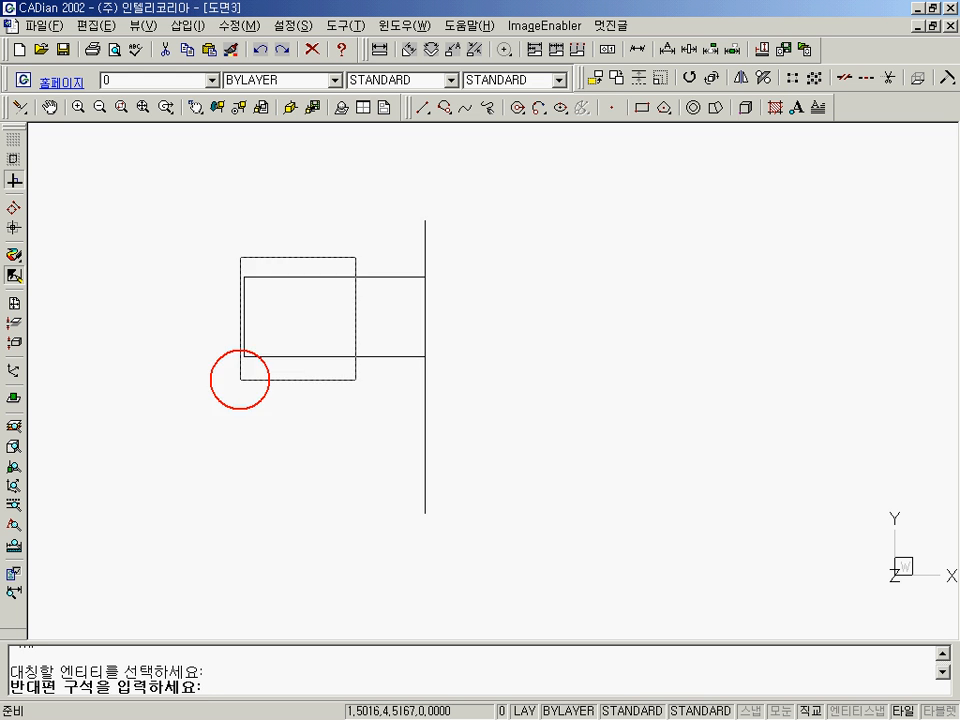
pyautogui.press('Return')
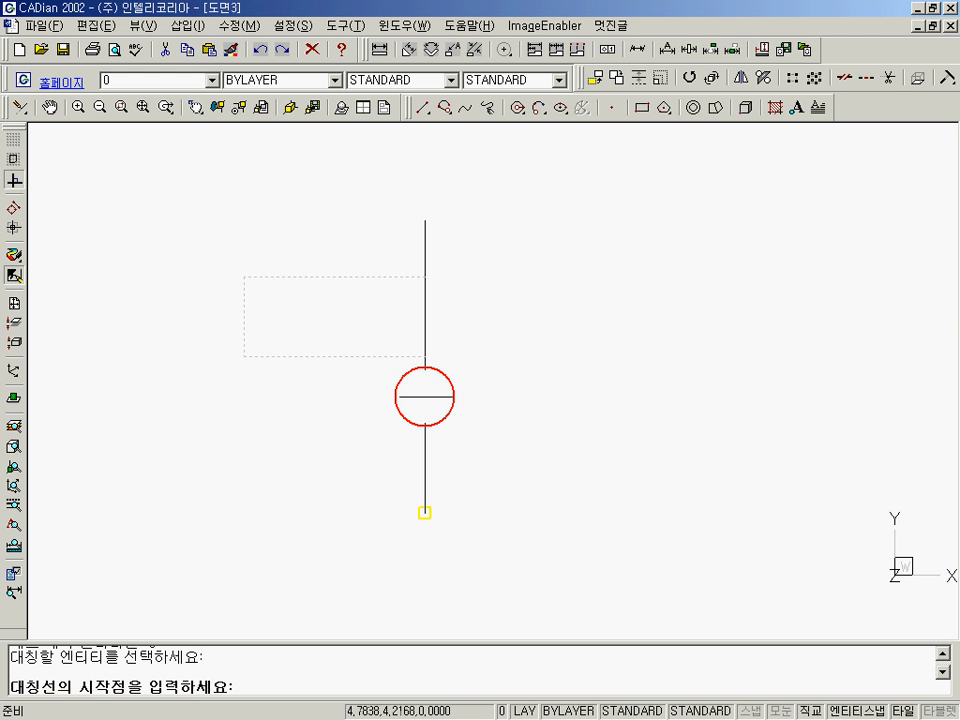
pyautogui.click(424, 400)
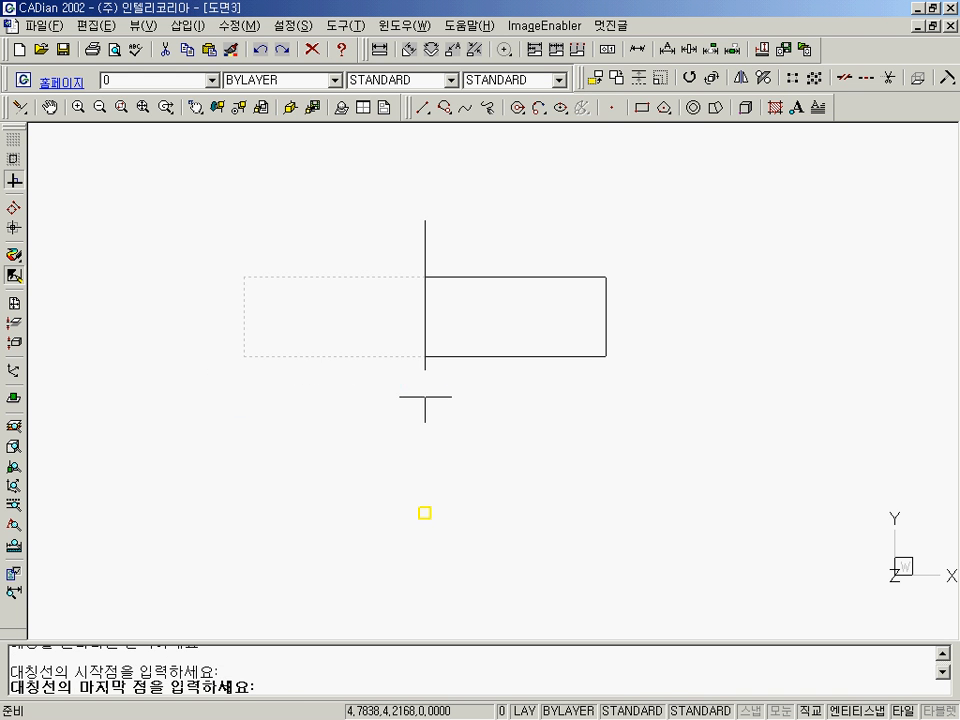
pyautogui.click(426, 218)
pyautogui.press('Return')
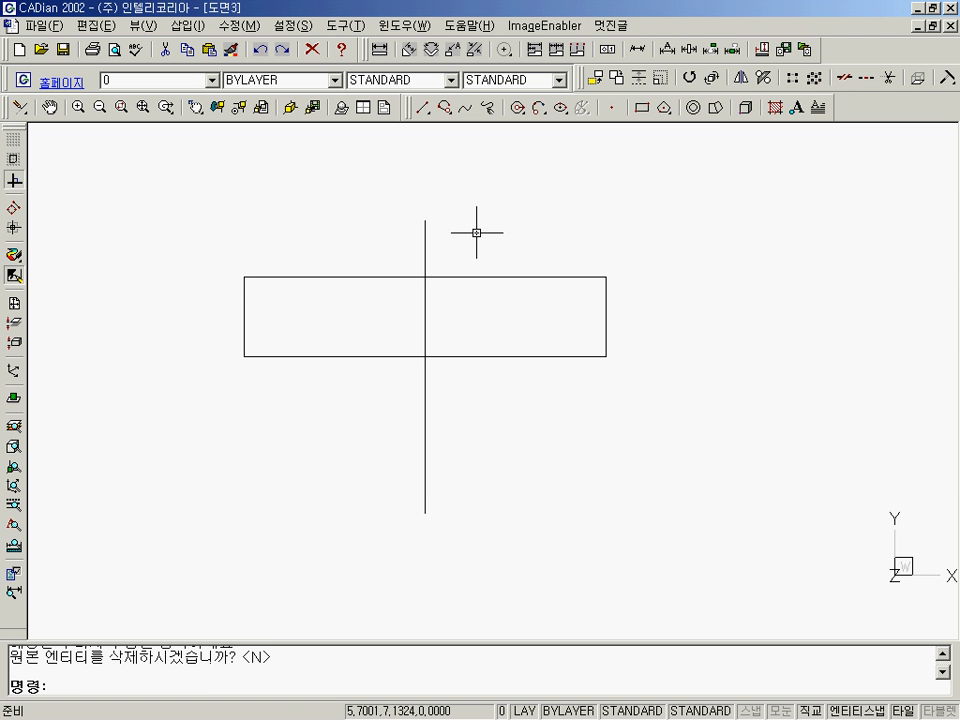
pyautogui.write('r')
pyautogui.press('Return')
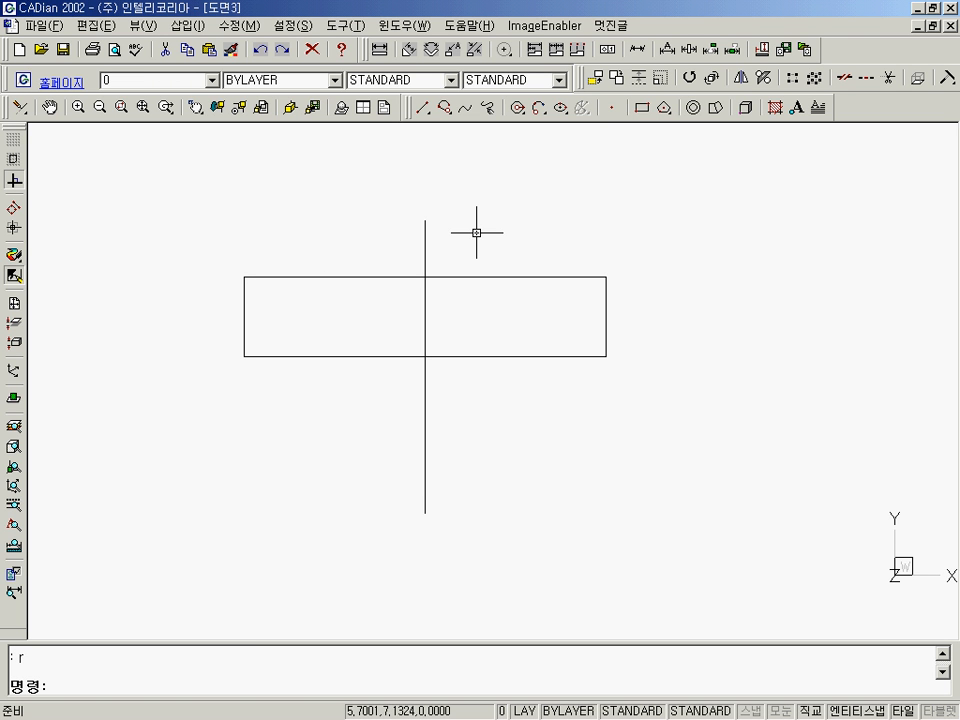
# Set the dimension decimal places variable DIMDEC to 1.
pyautogui.write('dimdec')
pyautogui.press('Return')
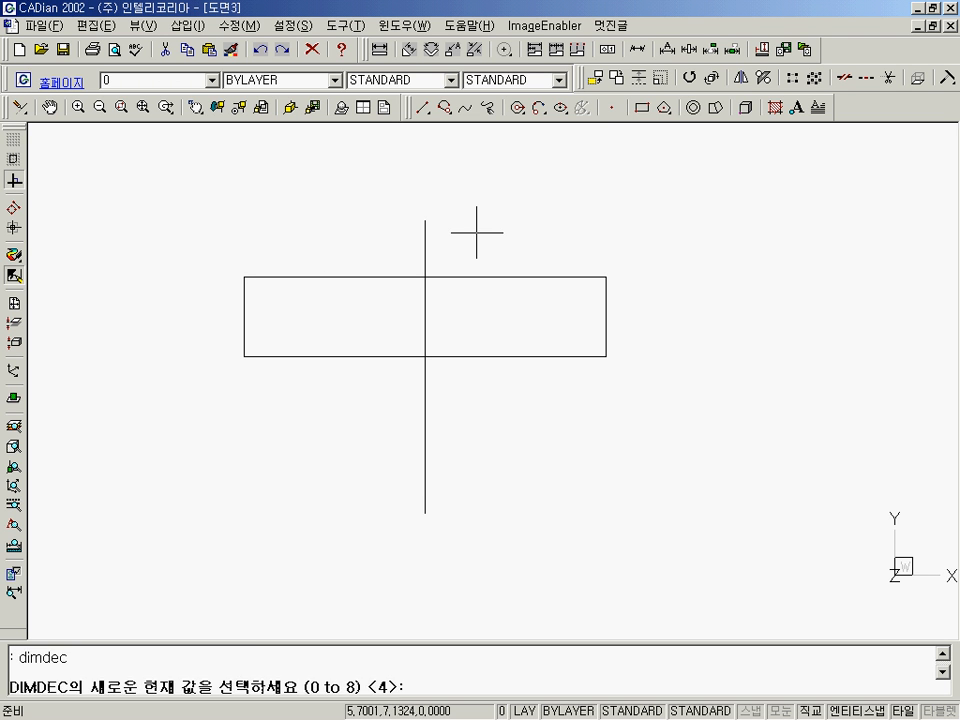
pyautogui.write('1')
pyautogui.press('Return')
# Add a horizontal linear dimension across the rectangle's full width between its lower corners, placed just below the bottom edge.
pyautogui.write('d')
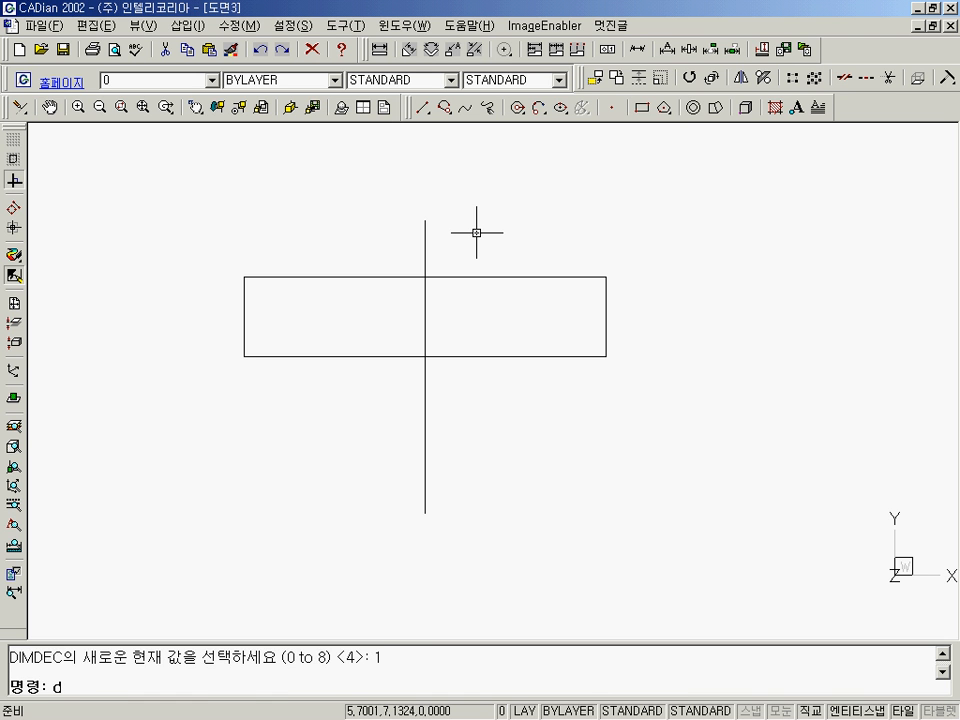
pyautogui.write('imlinear')
pyautogui.press('Return')
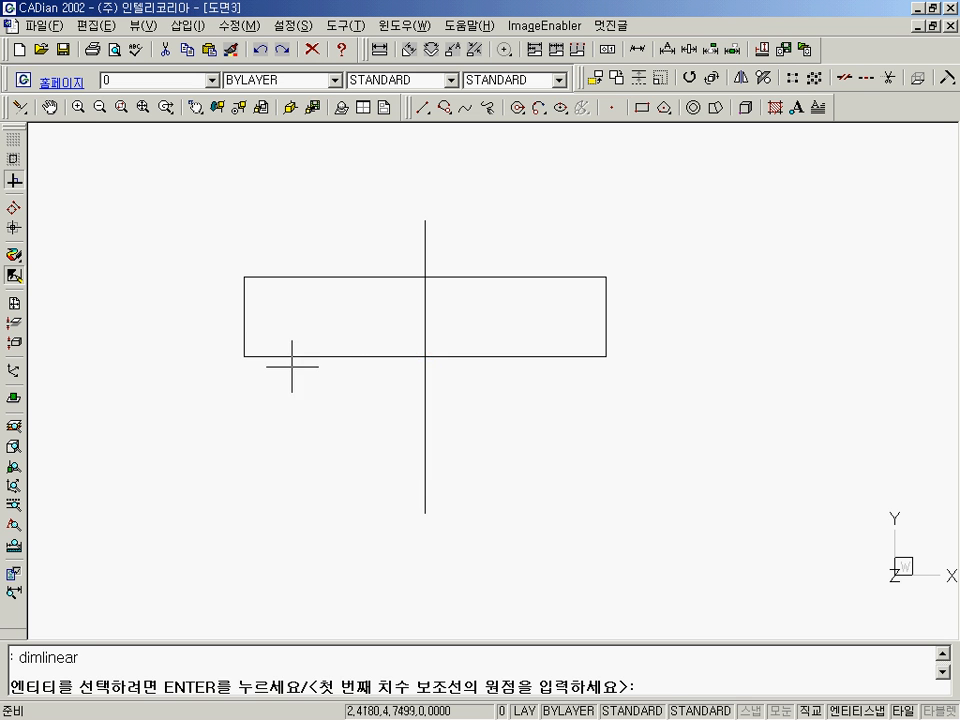
pyautogui.click(246, 354)
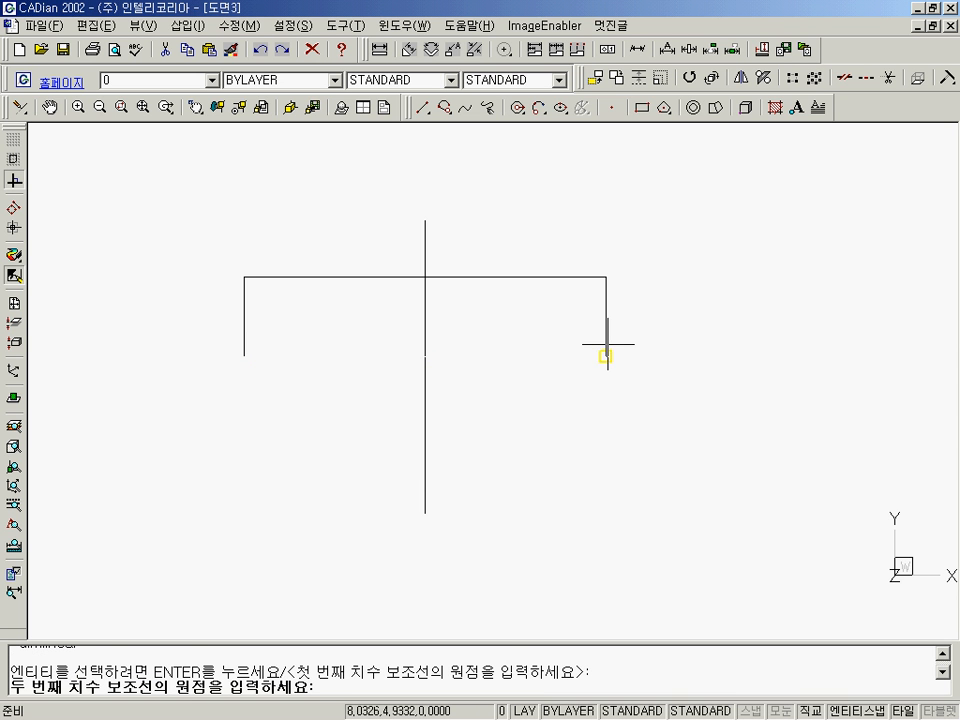
pyautogui.click(606, 355)
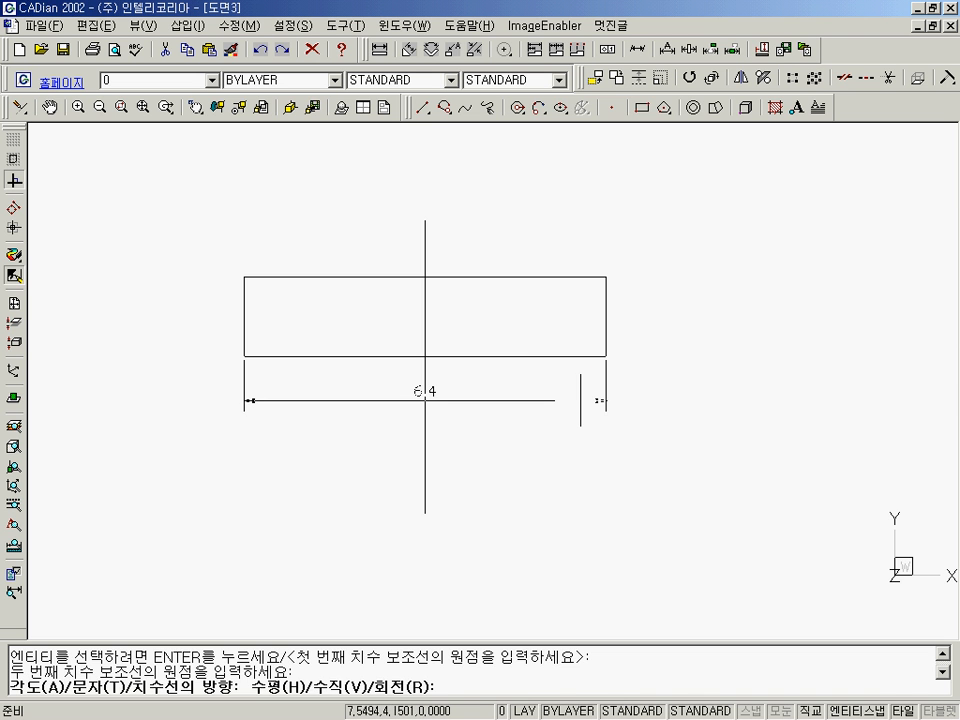
pyautogui.click(580, 400)
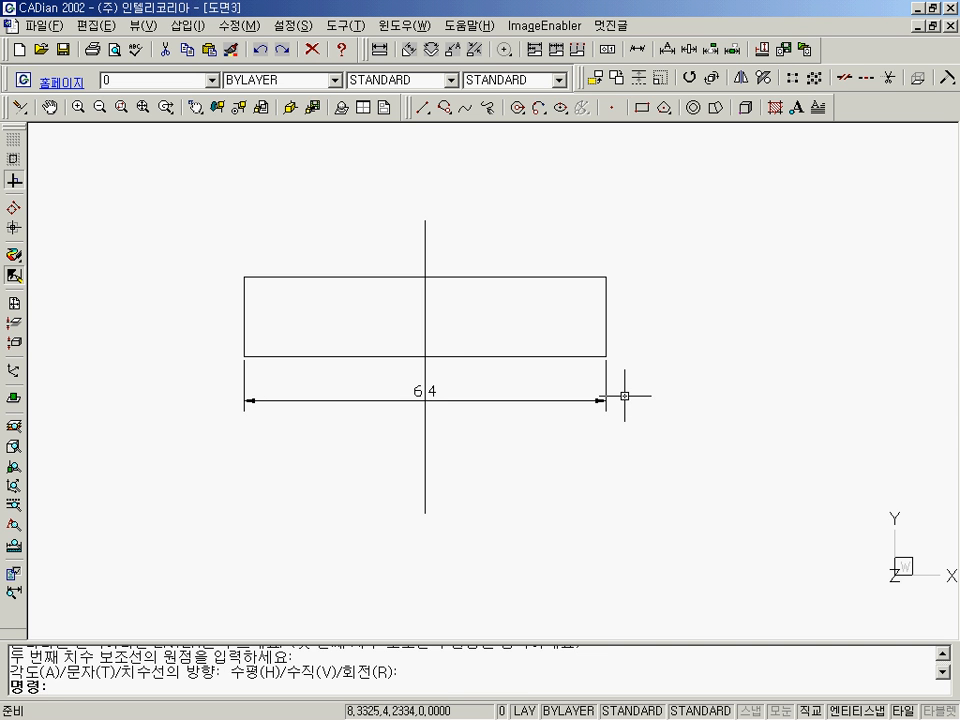
# Add a vertical linear dimension for the rectangle's height between its two right corners, placed just outside the right edge.
pyautogui.press('Return')
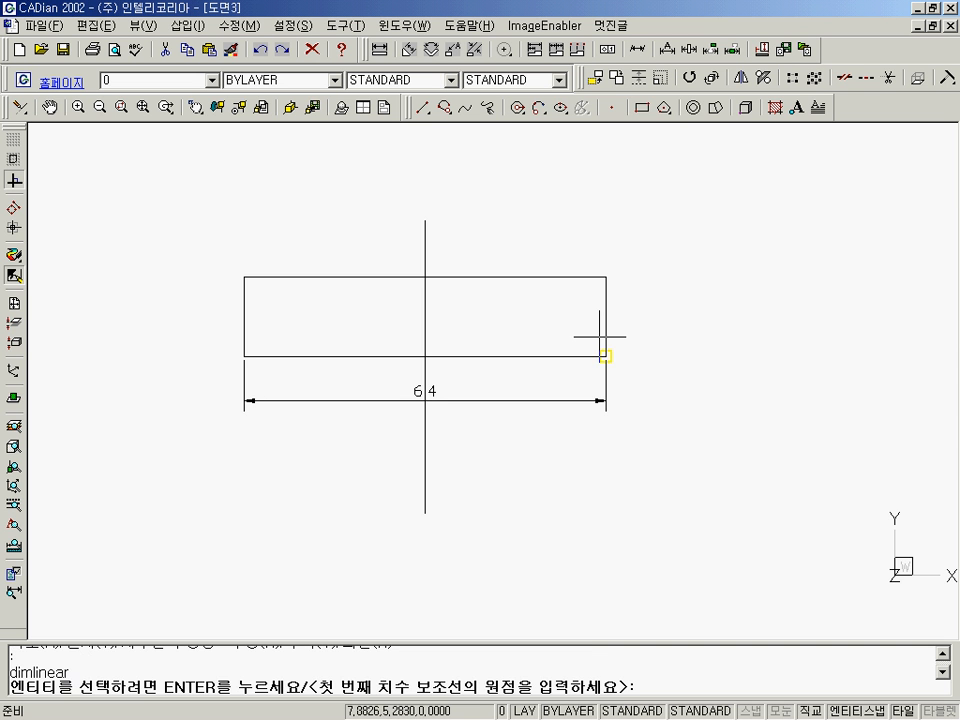
pyautogui.click(604, 339)
pyautogui.click(606, 277)
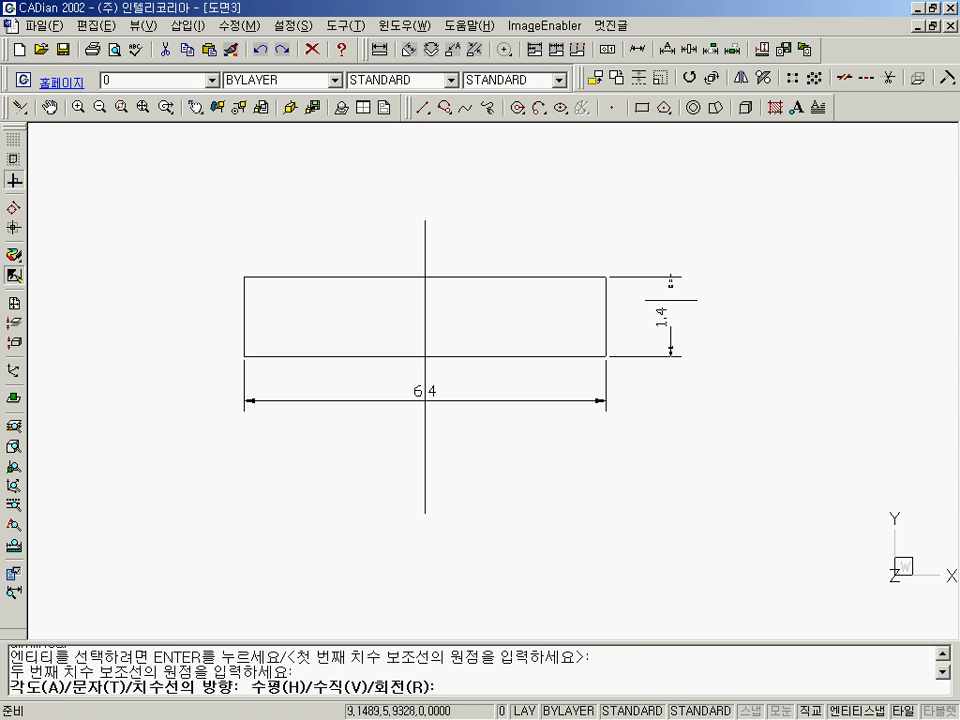
pyautogui.click(670, 300)
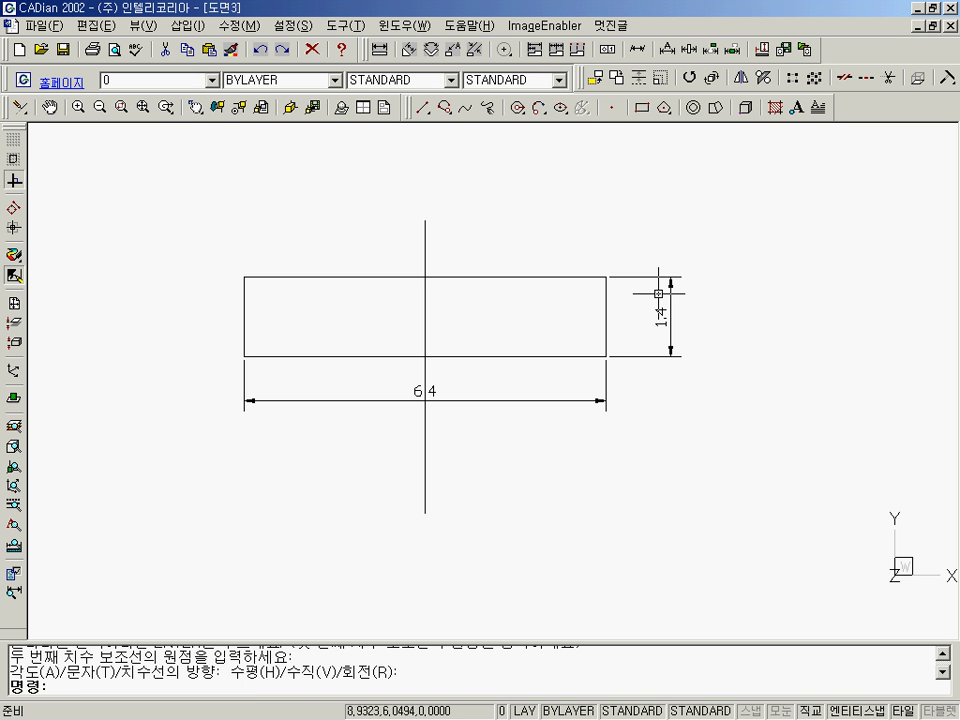
pyautogui.click(167, 80)
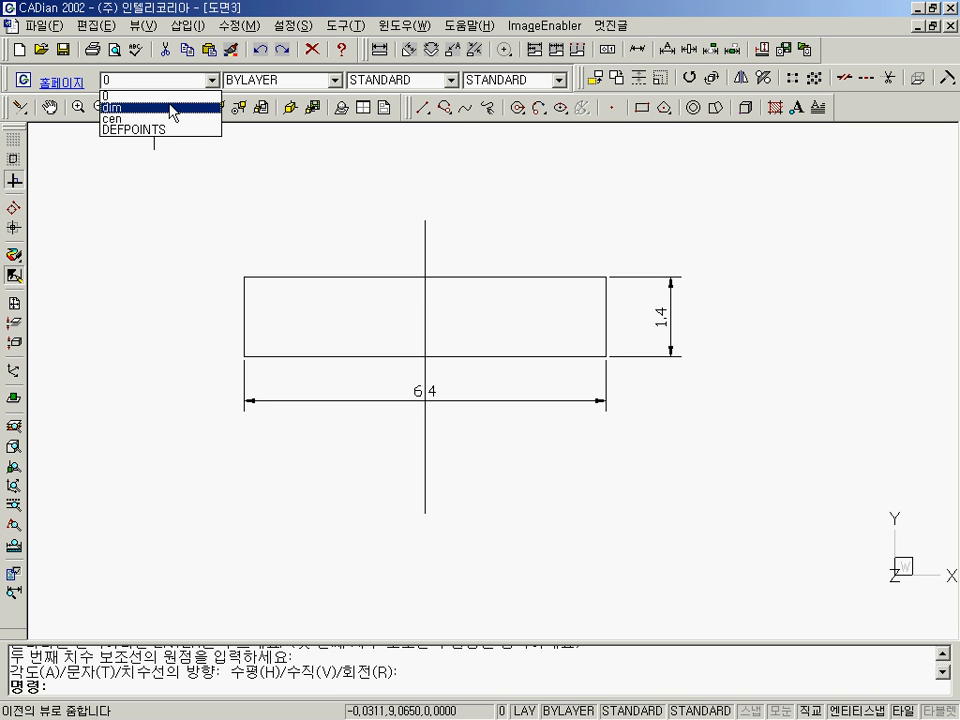
pyautogui.click(157, 84)
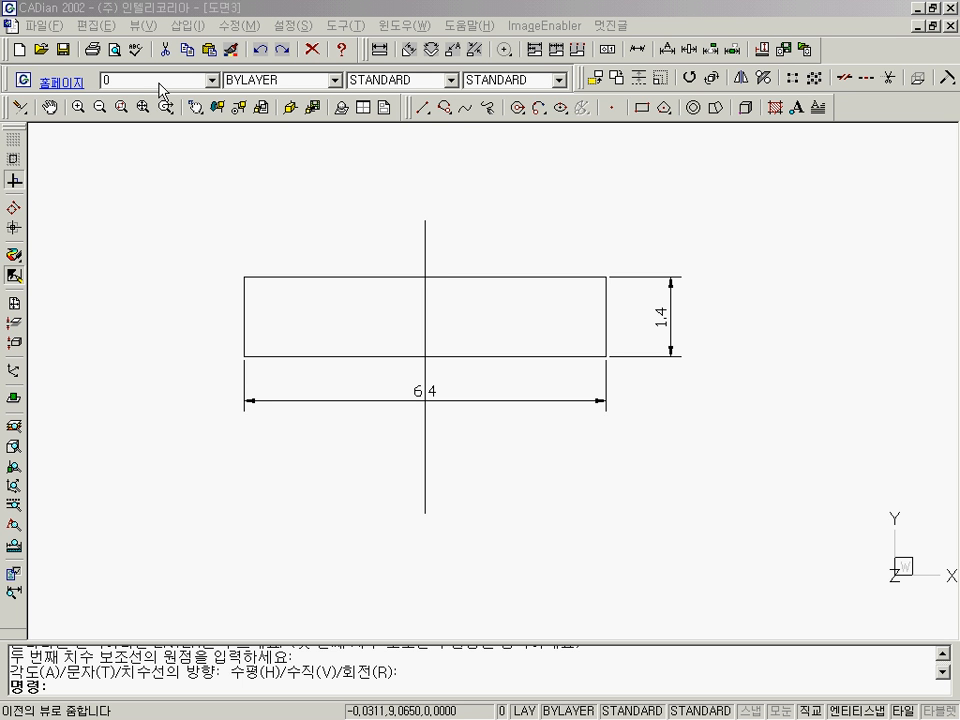
# Use the Change command to move the vertical line through the rectangle to the layer cen.
pyautogui.write('change')
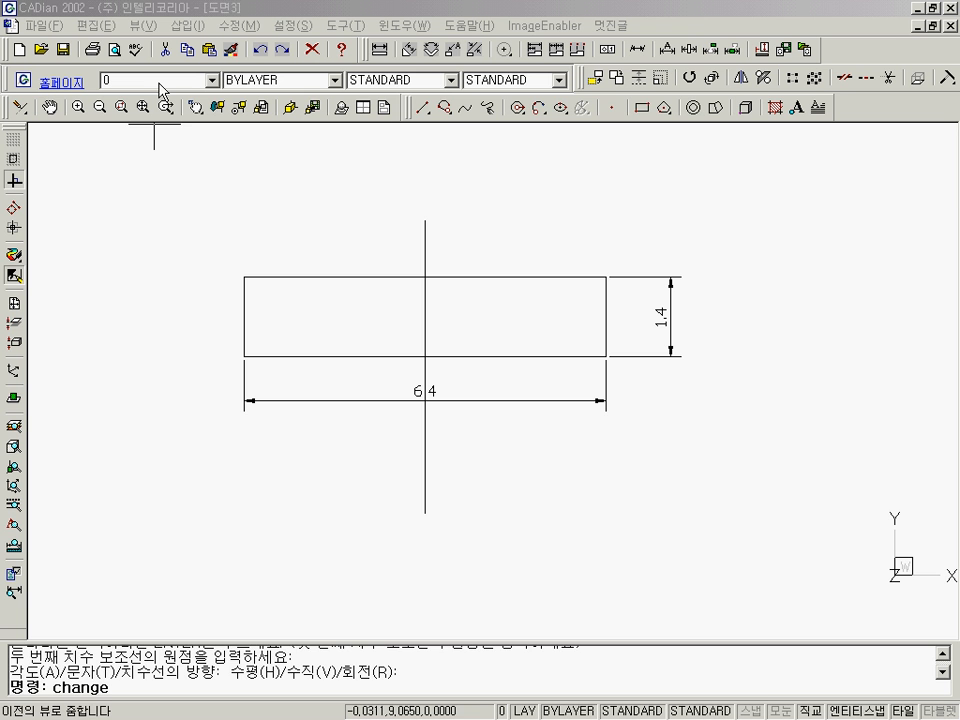
pyautogui.press('Return')
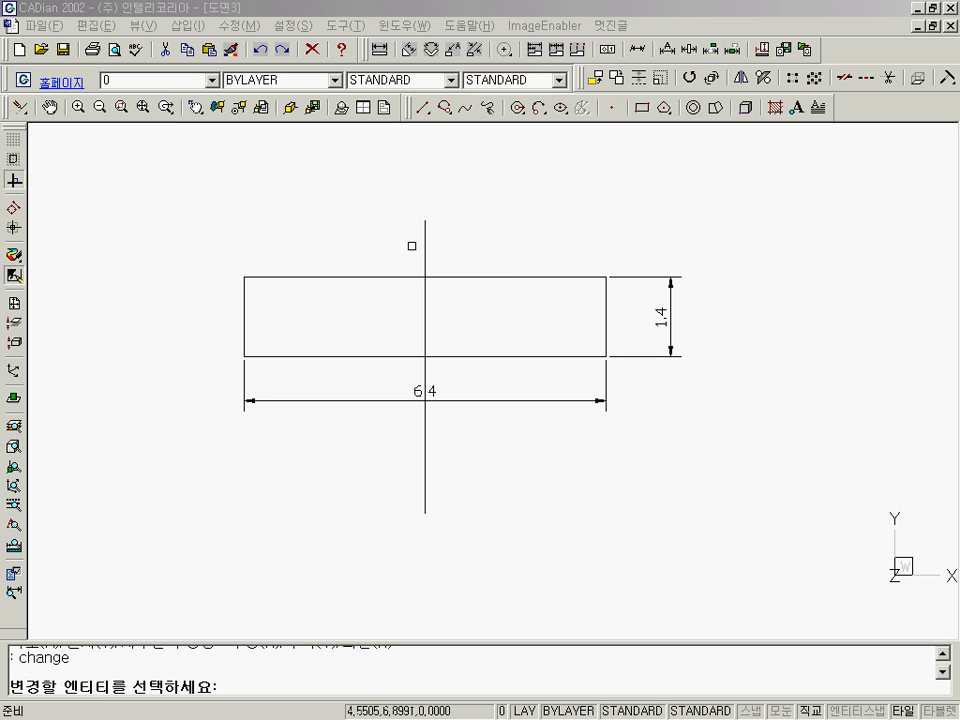
pyautogui.click(423, 227)
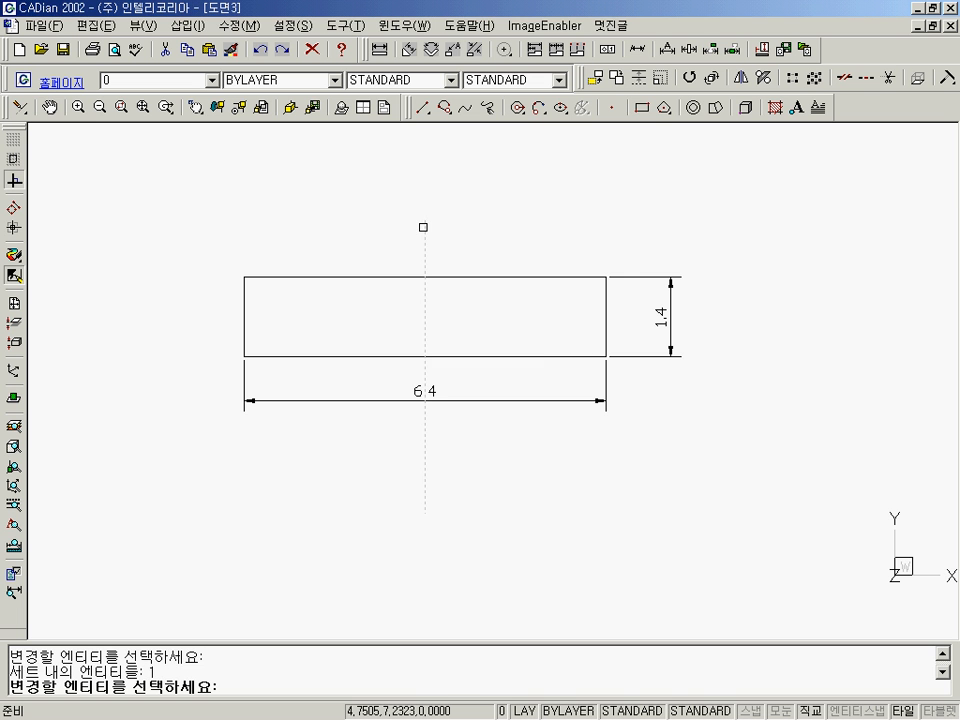
pyautogui.press('Return')
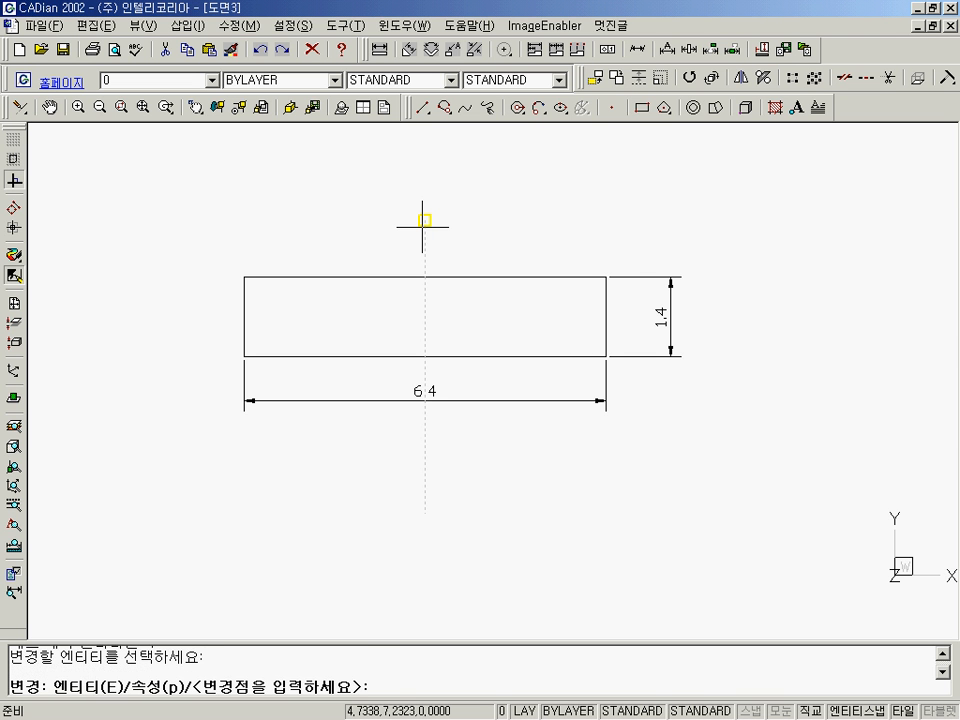
pyautogui.write('p')
pyautogui.press('Return')
pyautogui.write('la')
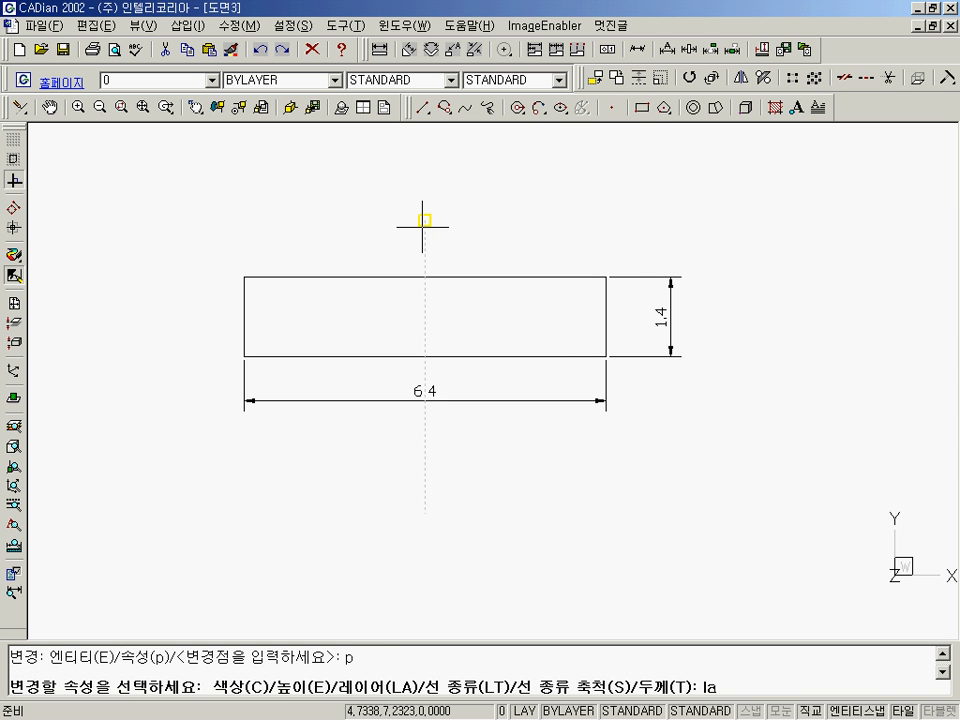
pyautogui.press('Return')
pyautogui.write('ce')
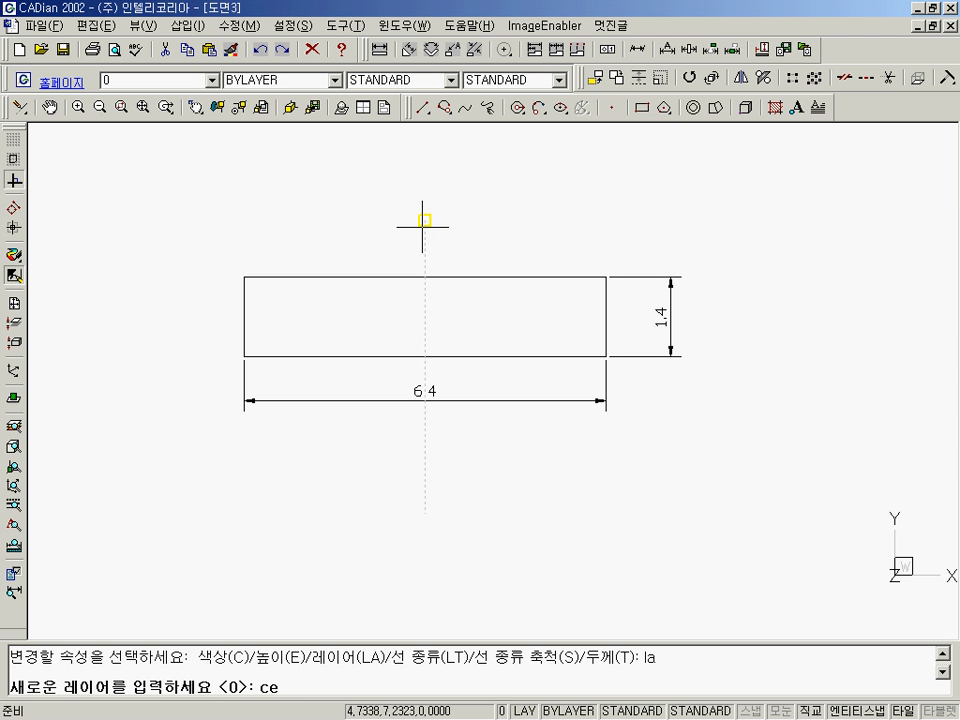
pyautogui.write('n')
pyautogui.press('Return')
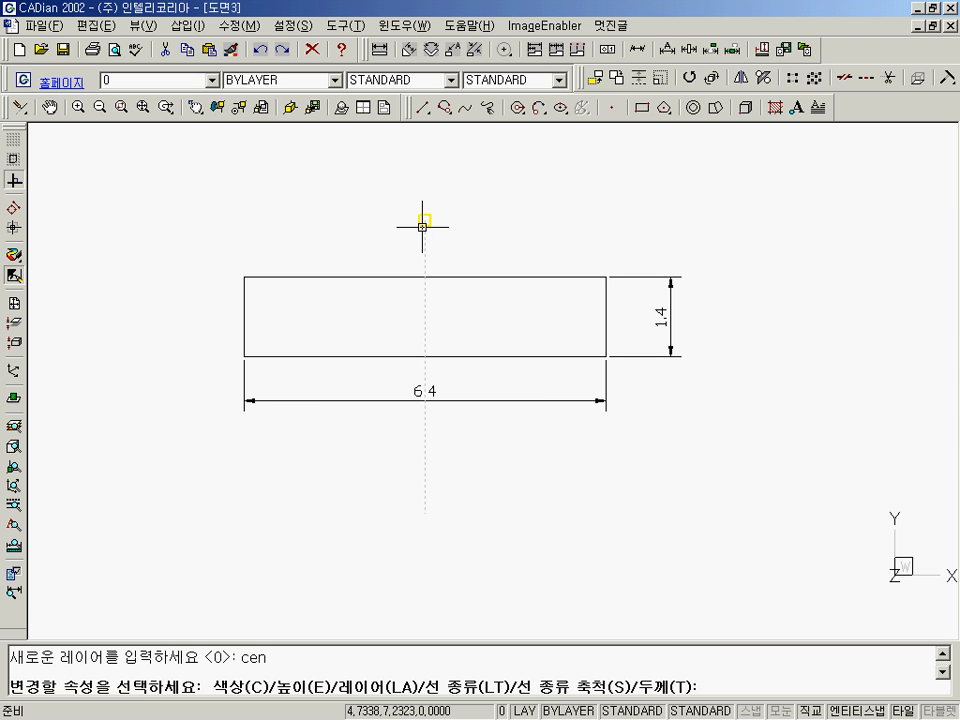
pyautogui.press('Return')
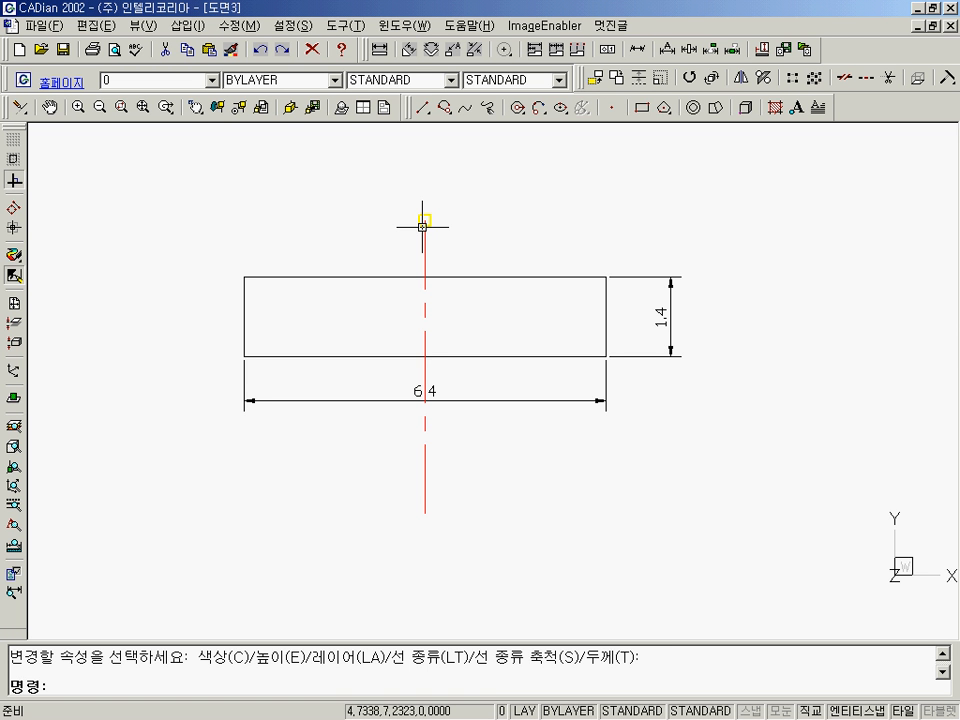
# Use the Change command to move both the height and width dimensions to the layer dim, and redraw the view.
pyautogui.press('Return')
pyautogui.press('Return')
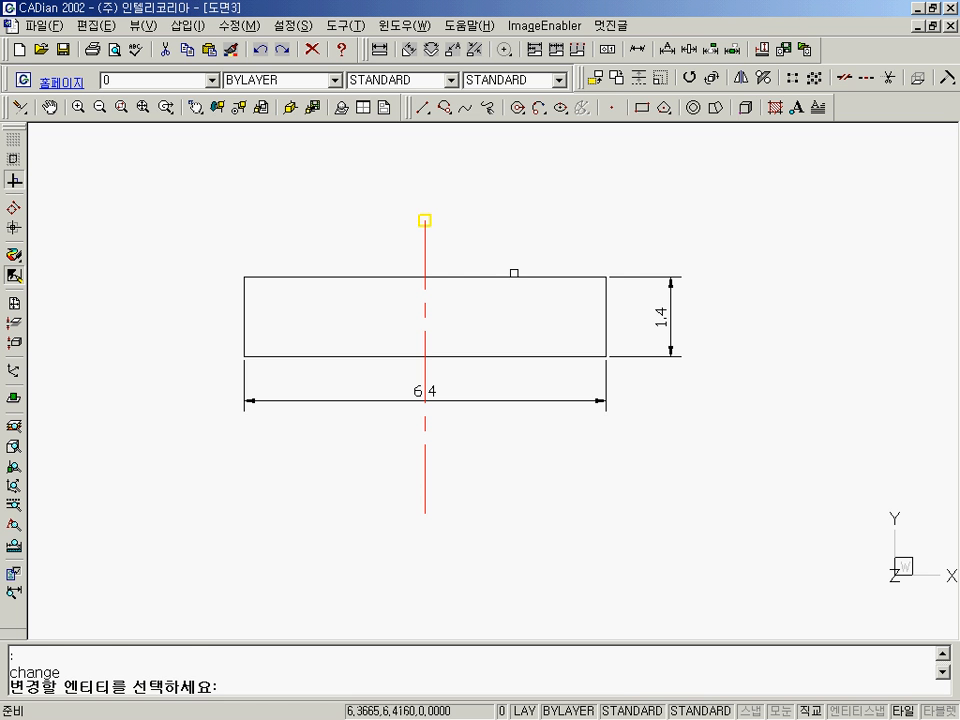
pyautogui.click(640, 354)
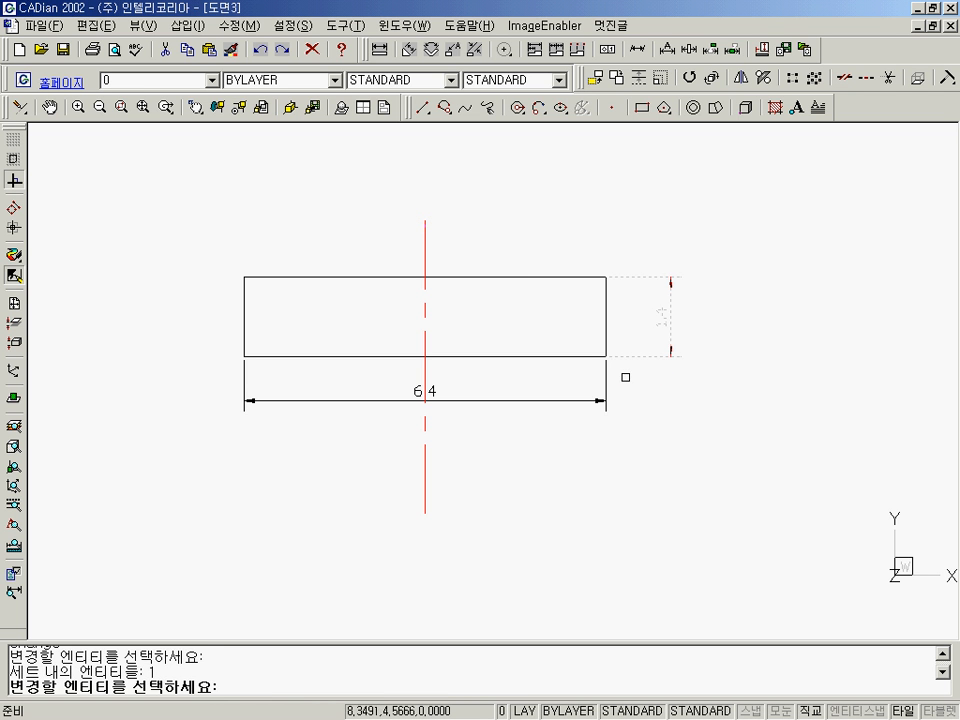
pyautogui.click(622, 379)
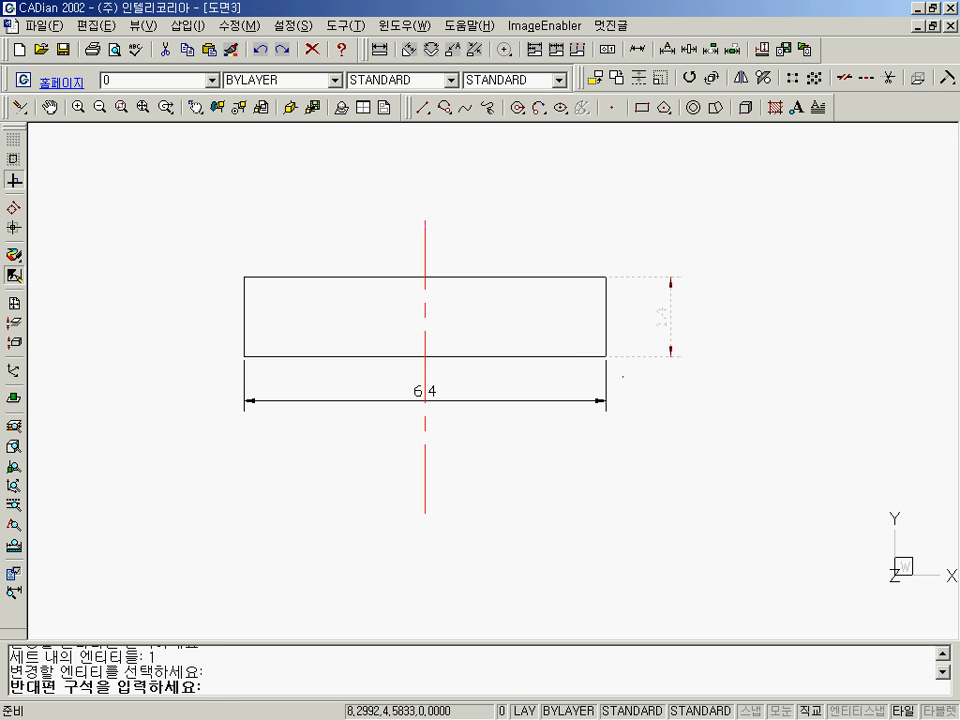
pyautogui.click(588, 437)
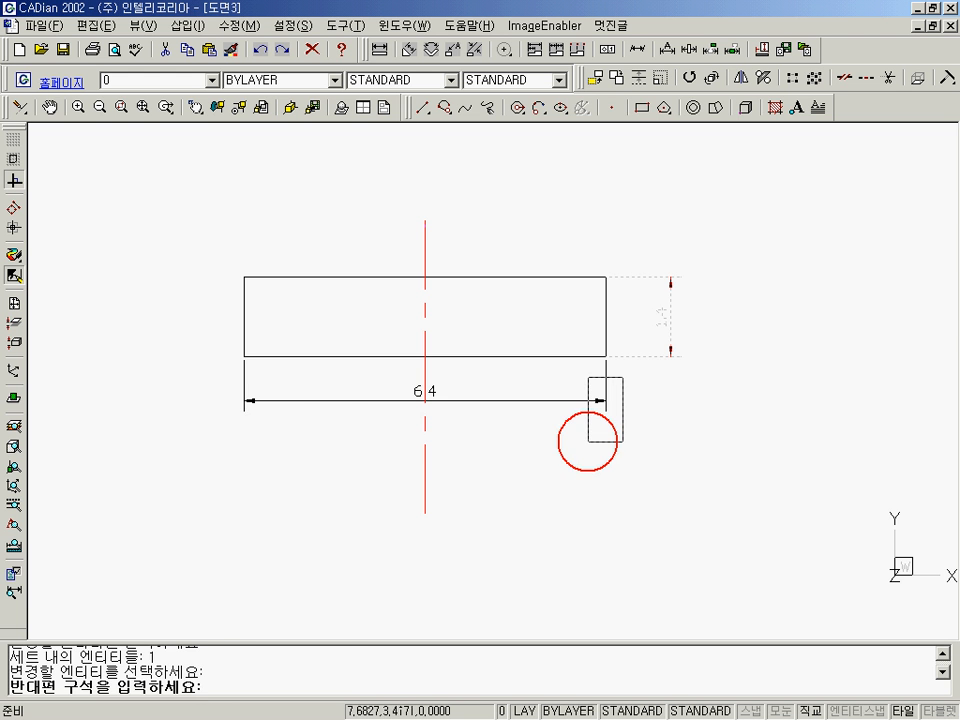
pyautogui.press('Return')
pyautogui.write('p')
pyautogui.press('Return')
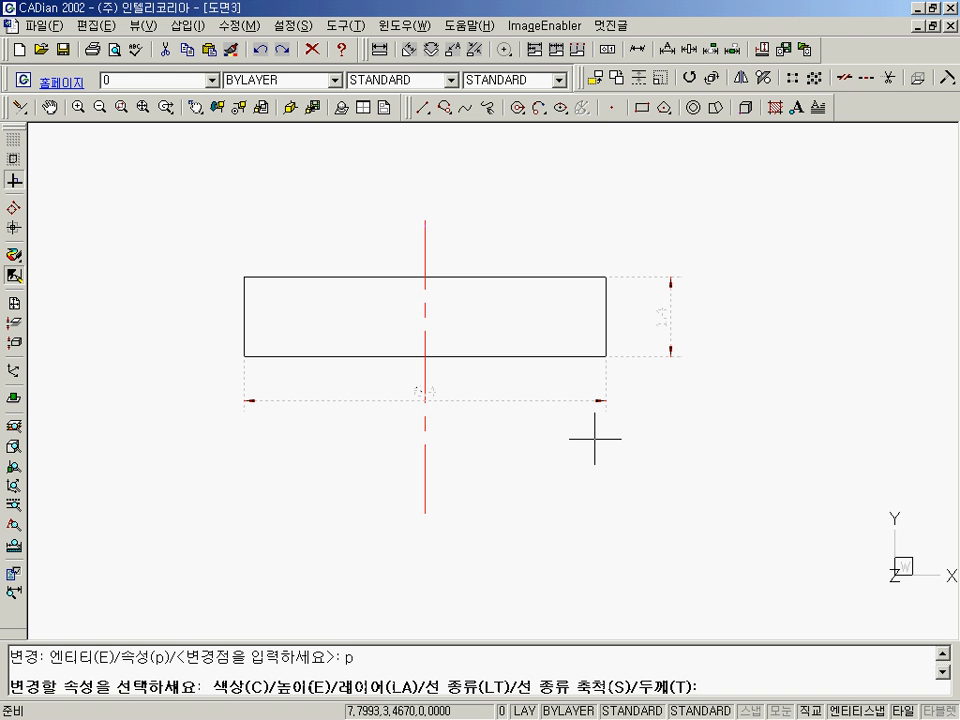
pyautogui.write('la')
pyautogui.press('Return')
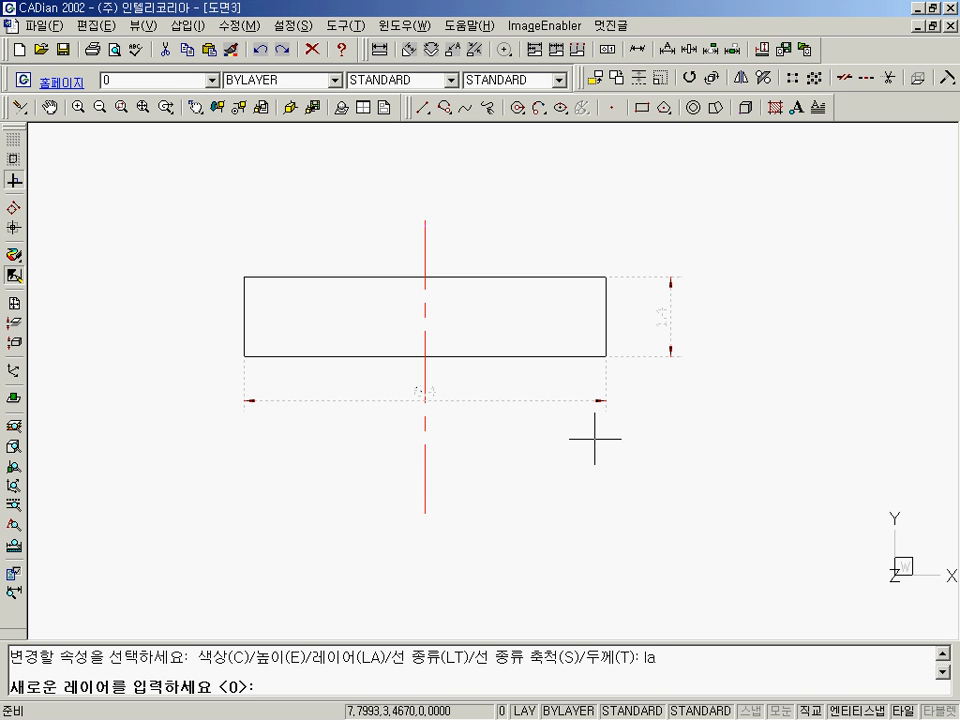
pyautogui.write('dim')
pyautogui.press('Return')
pyautogui.press('Return')
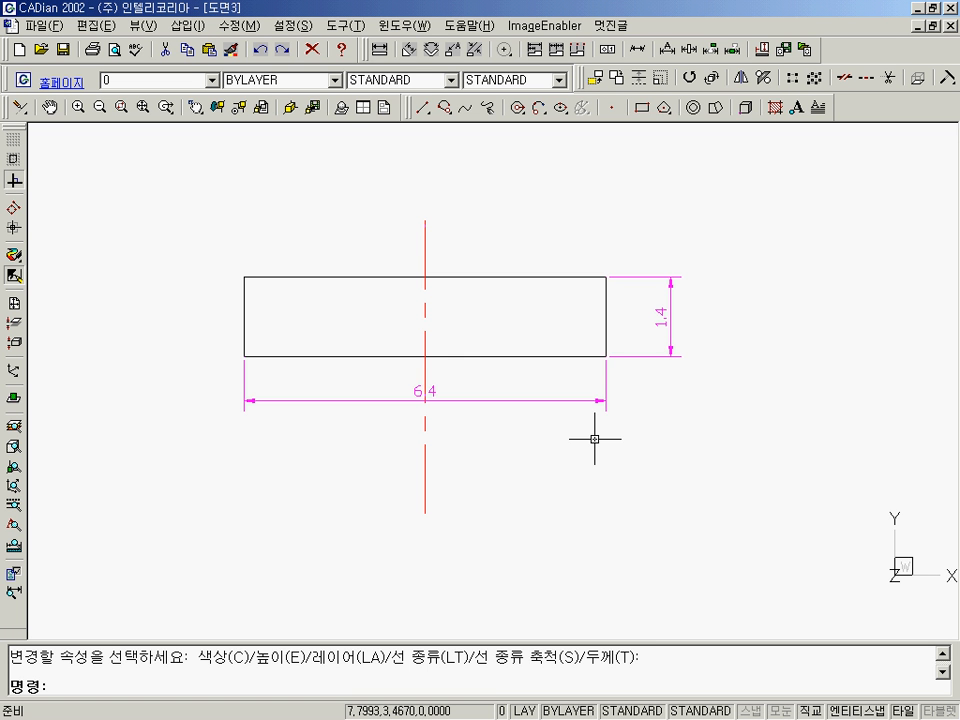
pyautogui.write('r')
pyautogui.press('Return')
# Erase all entities in the drawing and redraw the view.
pyautogui.write('e')
pyautogui.press('Return')
pyautogui.write('all')
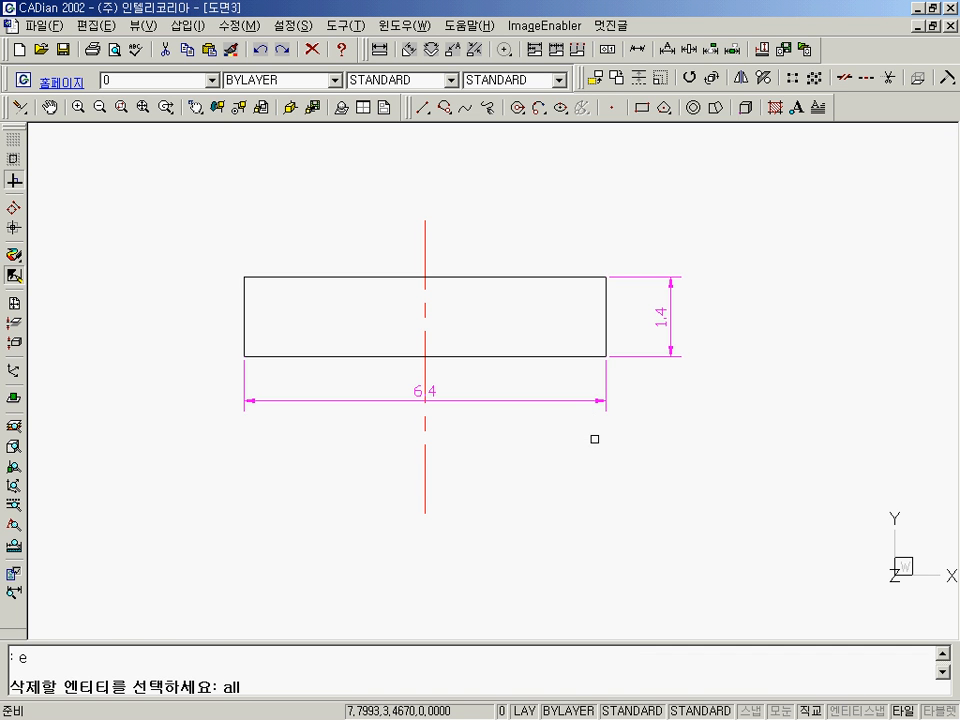
pyautogui.press('Return')
pyautogui.press('Return')
pyautogui.write('r')
pyautogui.press('Return')
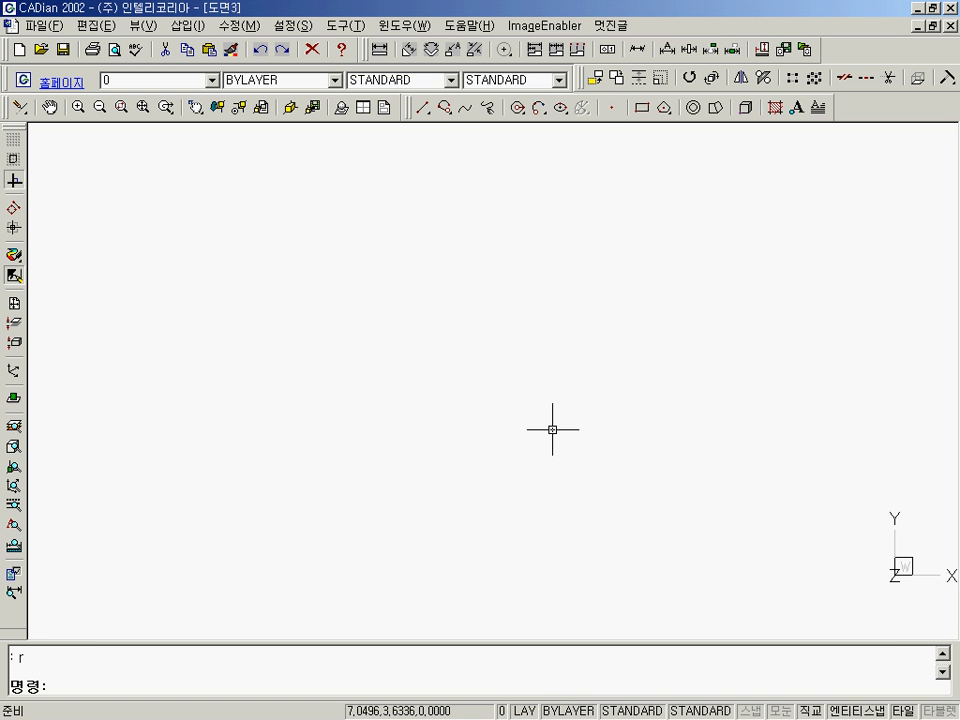
# Draw a wide rectangle about 5.8 units across on layer 0.
pyautogui.click(211, 82)
pyautogui.click(211, 82)
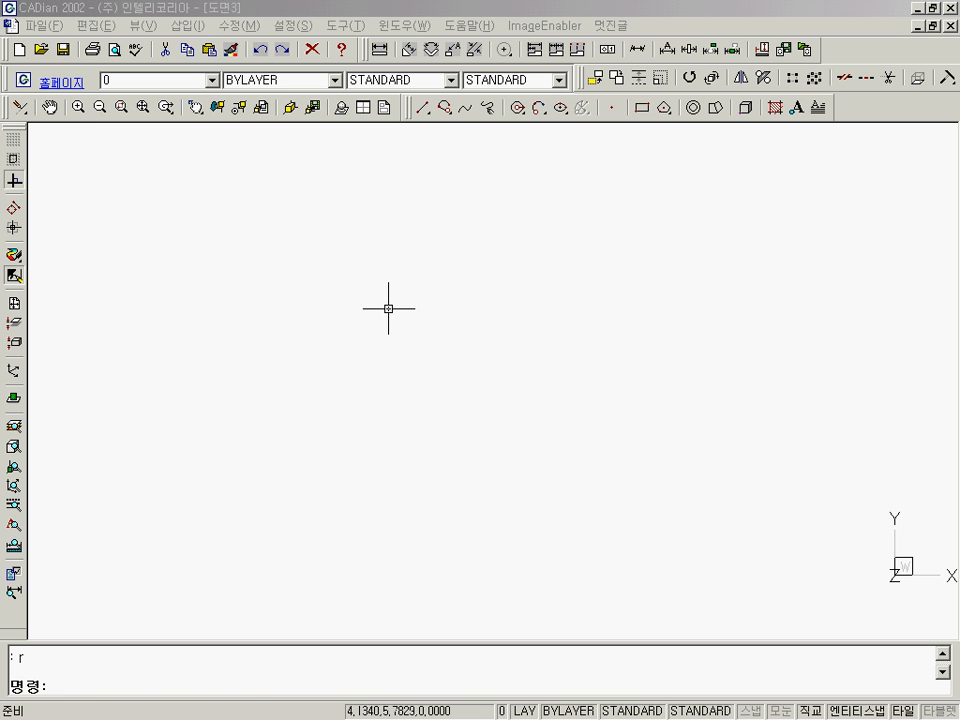
pyautogui.write('rec')
pyautogui.press('Return')
pyautogui.click(319, 289)
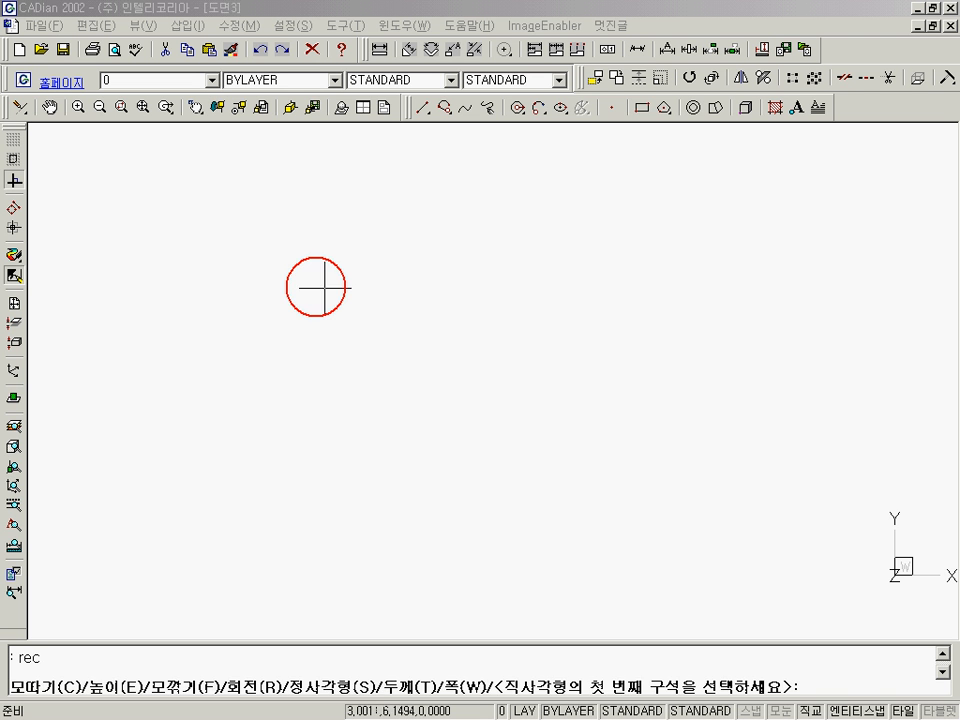
pyautogui.click(751, 336)
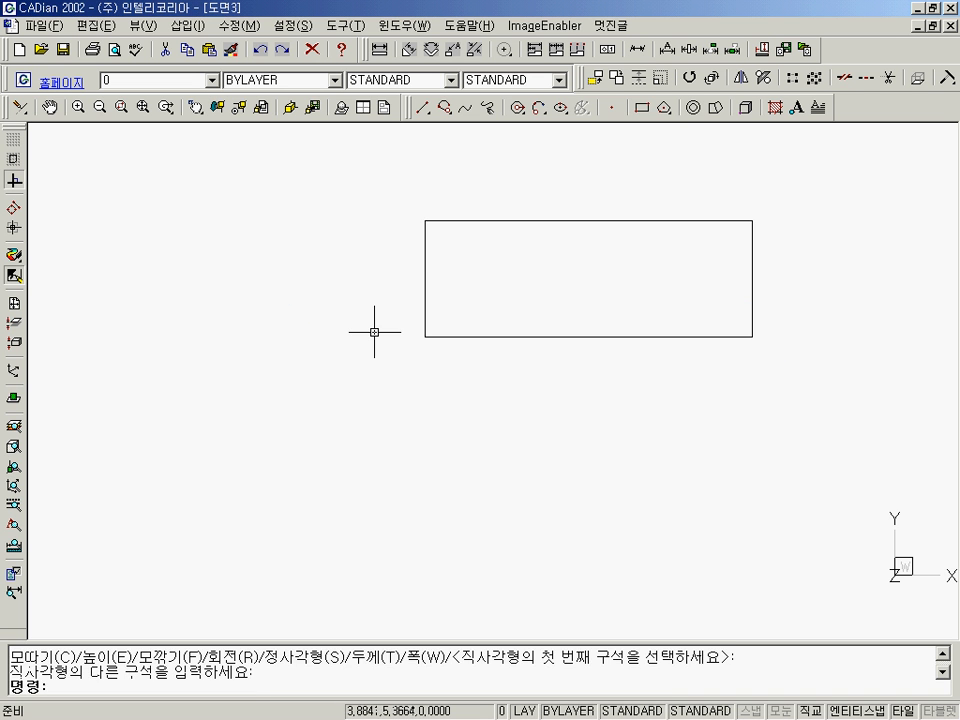
pyautogui.moveTo(442, 321); pyautogui.dragTo(390, 395, button='middle')
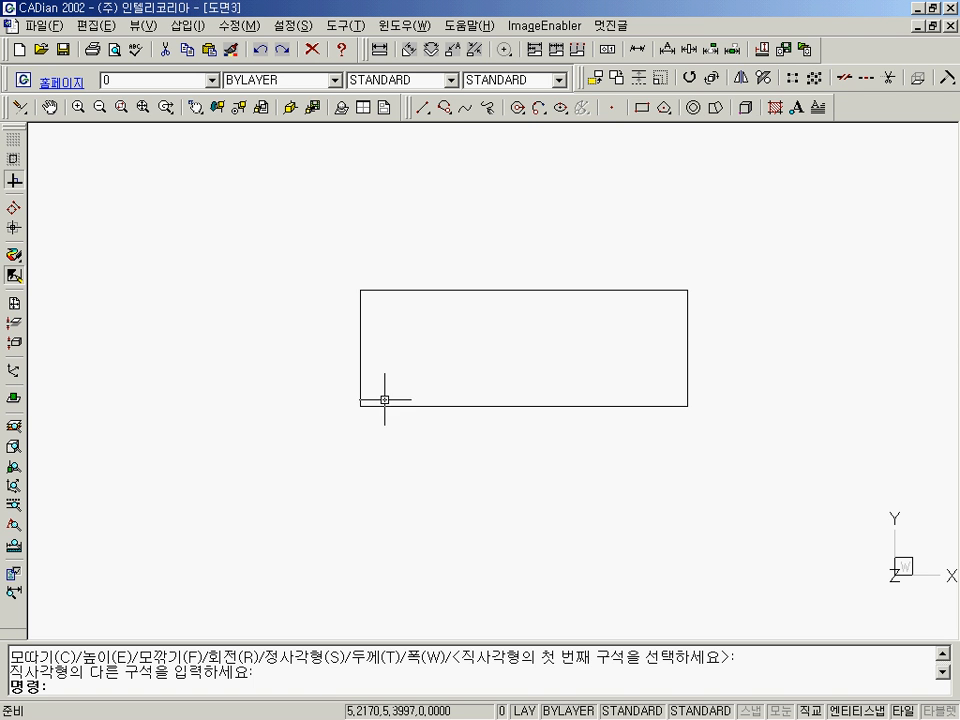
# Make cen the current layer and draw a vertical line about 4.9 units long through the rectangle's middle, extending beyond both long edges.
pyautogui.click(212, 80)
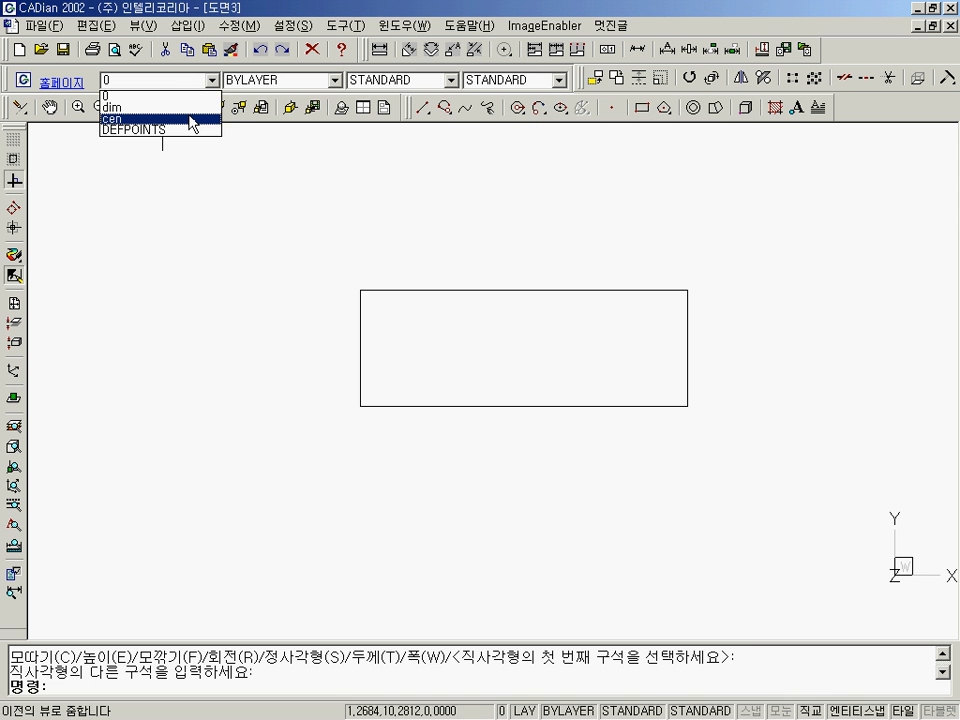
pyautogui.click(191, 120)
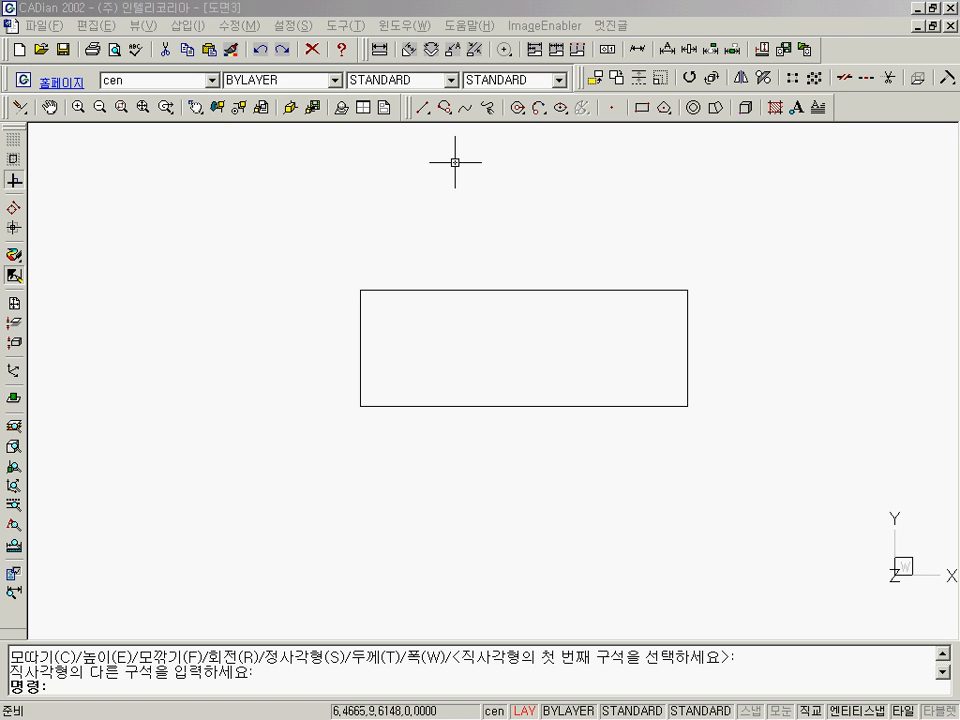
pyautogui.write('l')
pyautogui.press('Return')
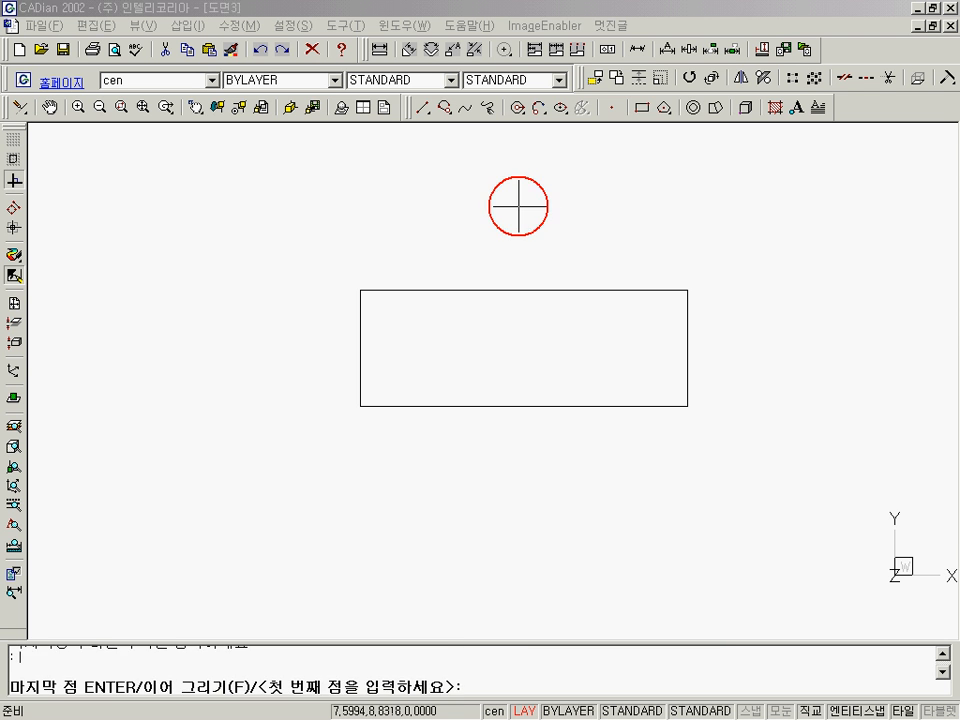
pyautogui.click(518, 206)
pyautogui.click(514, 482)
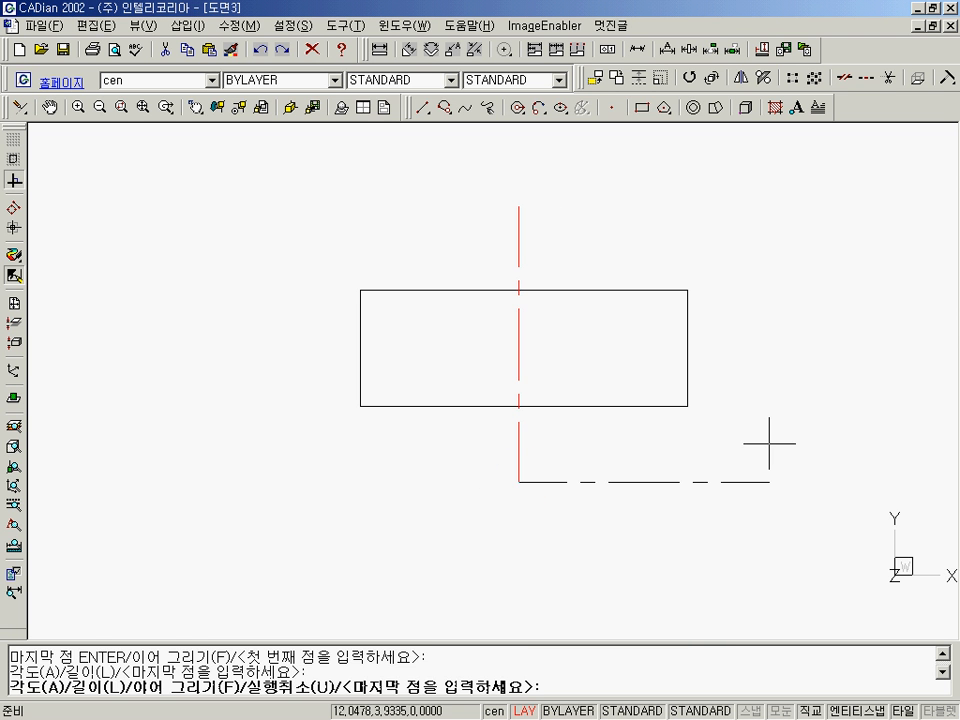
pyautogui.press('Return')
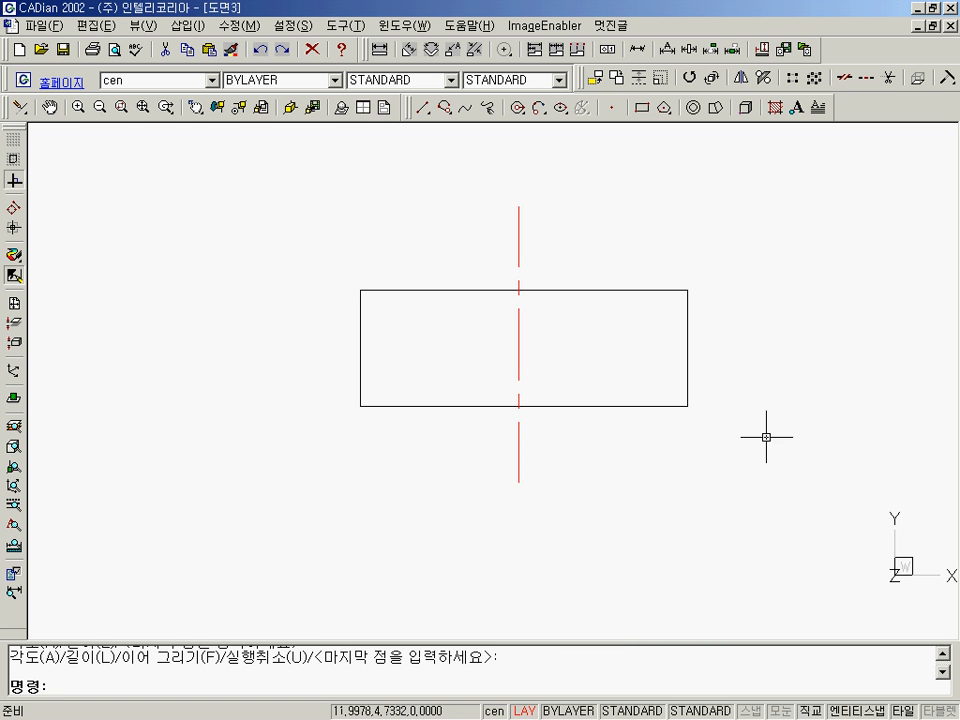
# Make dim the current layer, add a linear dimension for the rectangle's width well below its bottom edge, and redraw the view.
pyautogui.click(212, 80)
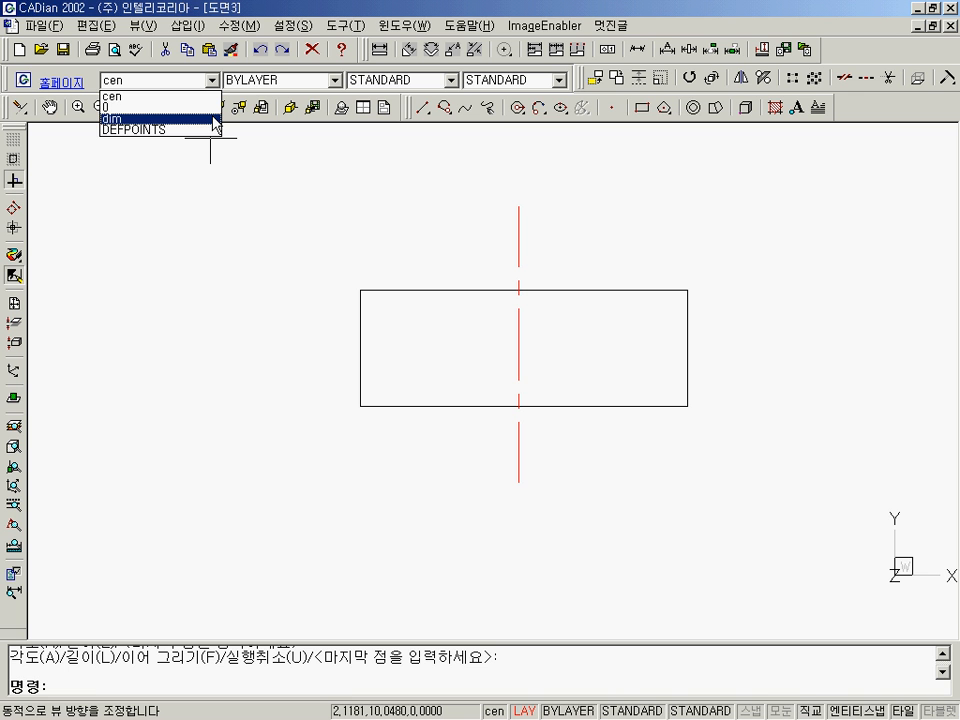
pyautogui.click(212, 118)
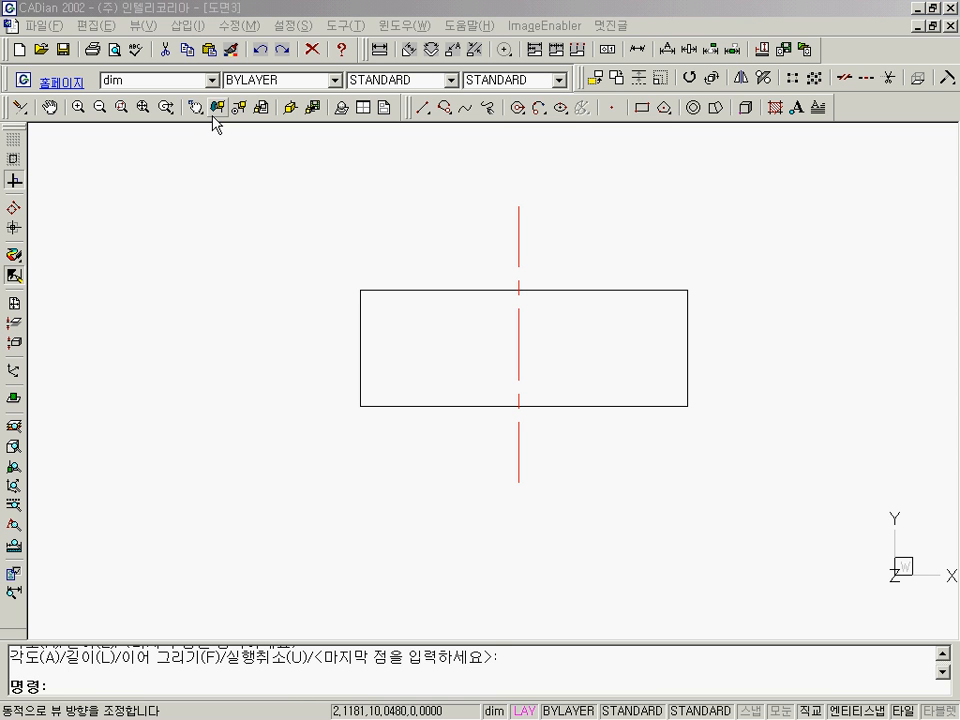
pyautogui.write('dimline')
pyautogui.press('Return')
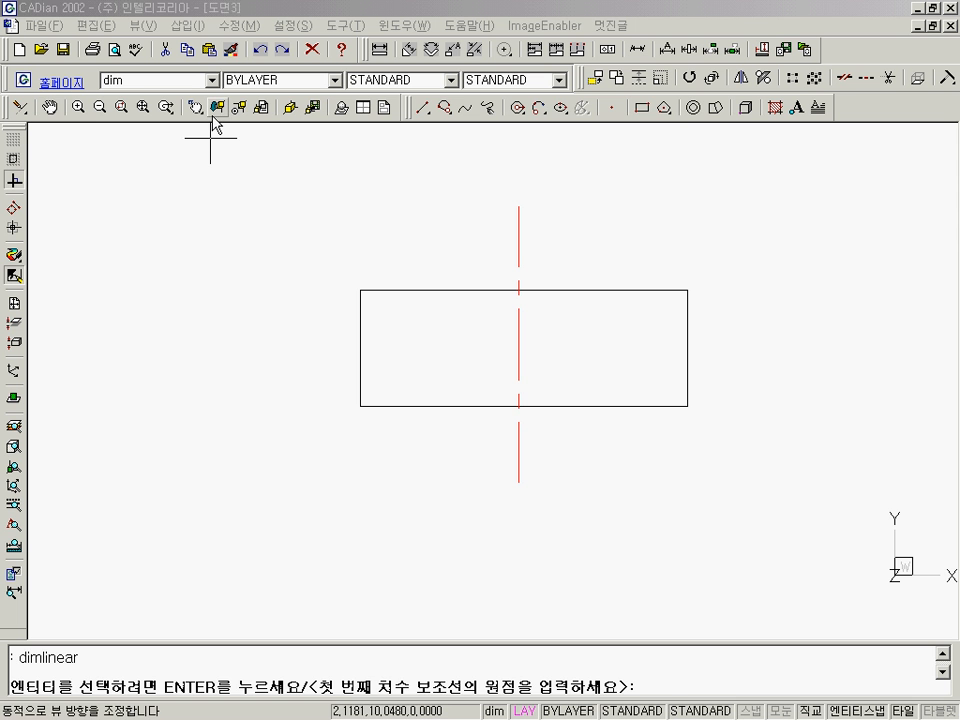
pyautogui.click(371, 403)
pyautogui.click(634, 403)
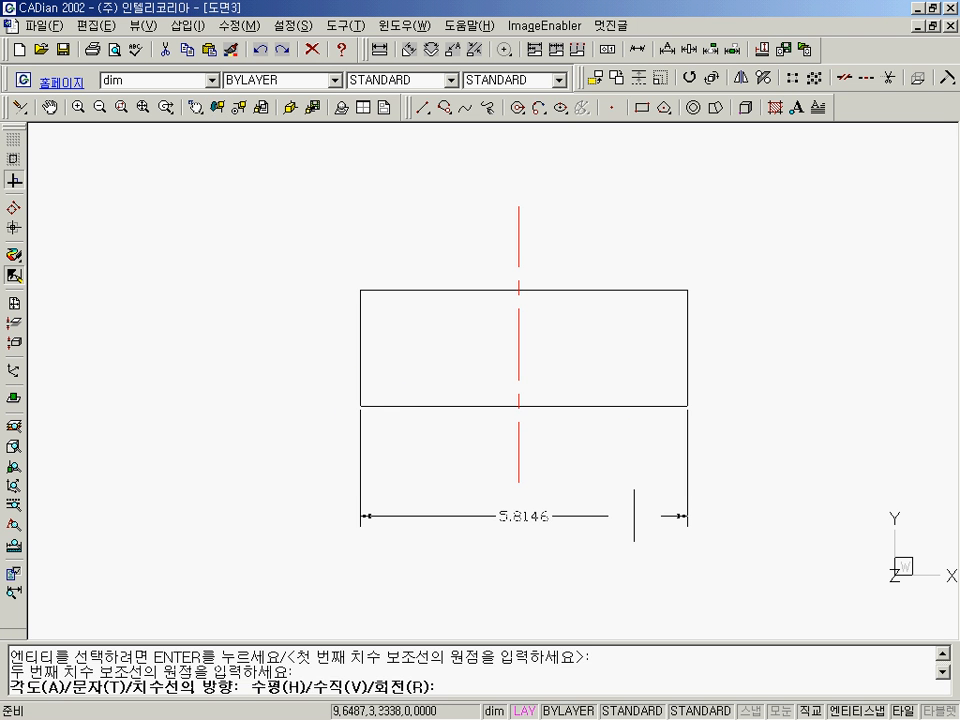
pyautogui.click(634, 521)
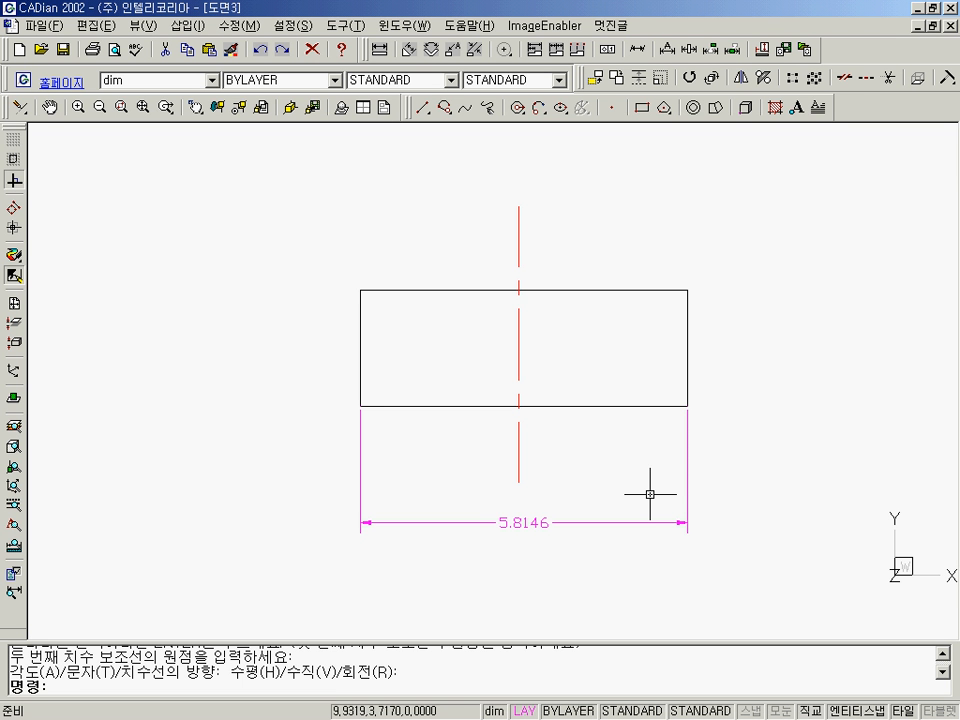
pyautogui.write('r')
pyautogui.press('Return')
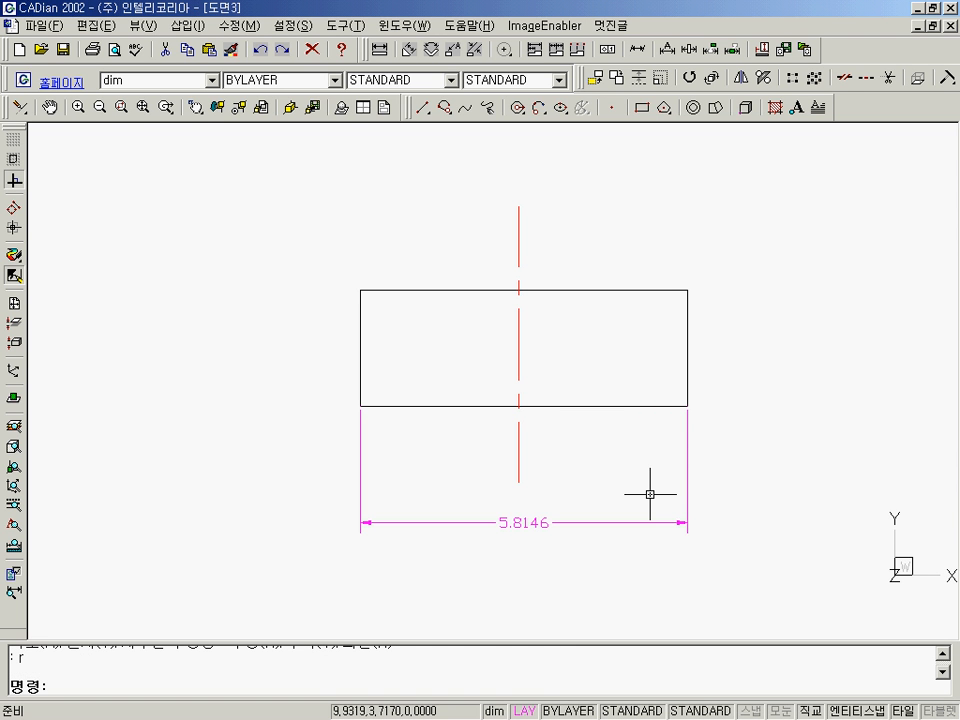